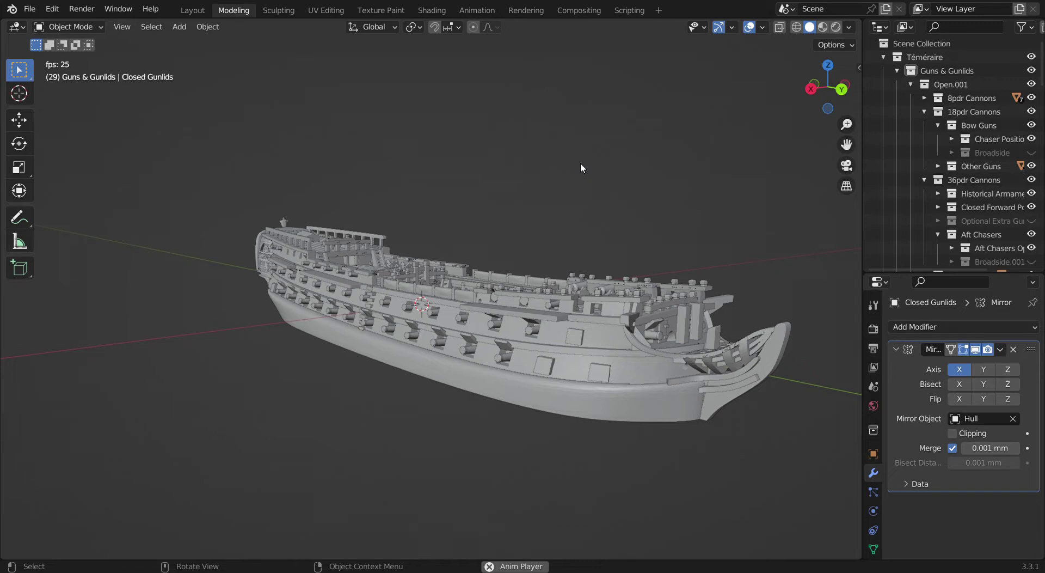
Stop the turntable animation playback and frame the ship's side
middle_drag(581, 164, 594, 171)
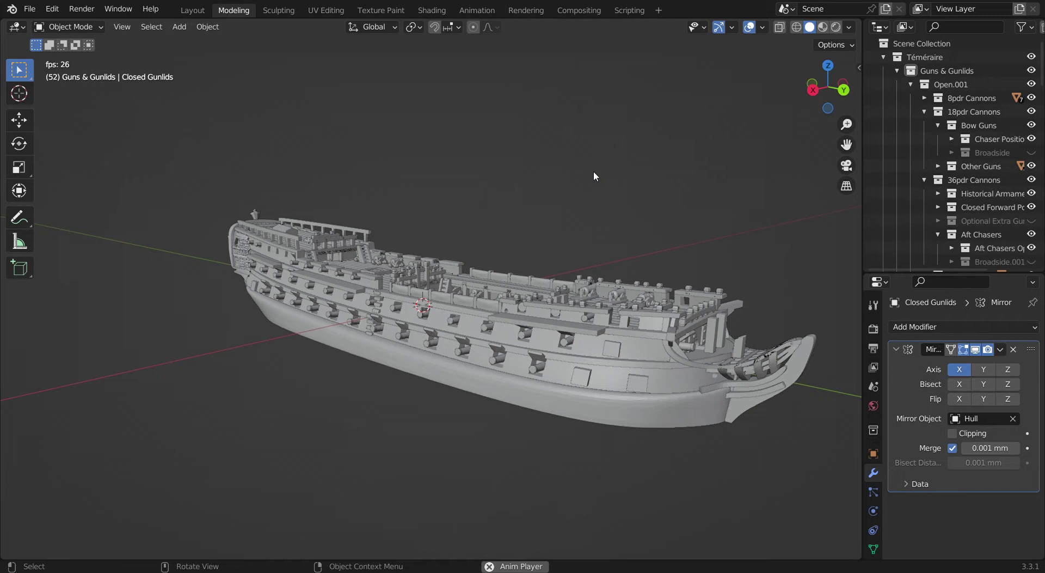
middle_drag(593, 175, 698, 207)
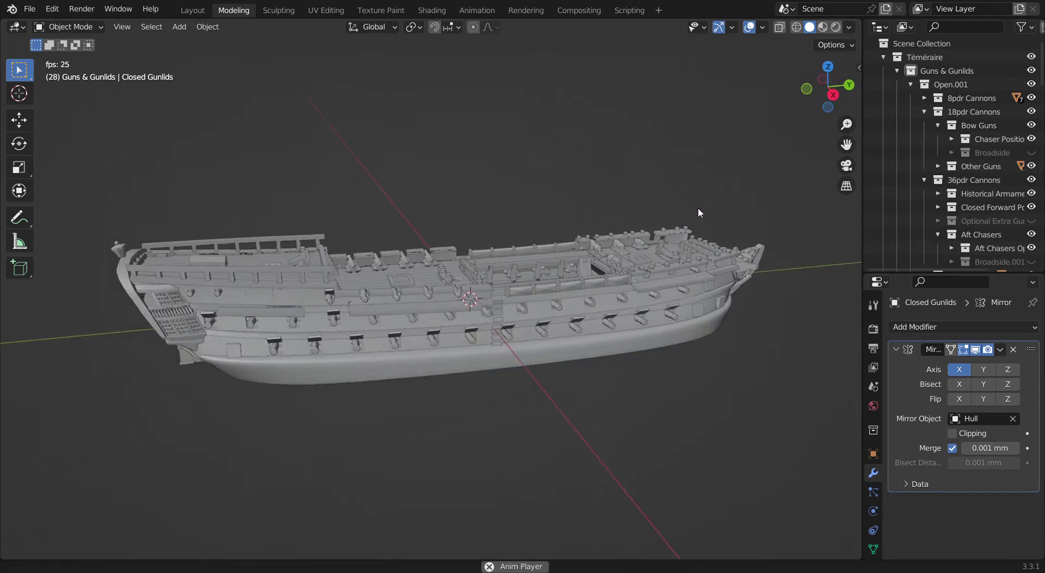
scroll(700, 207, up, 2)
scroll(700, 207, up, 2)
click(490, 566)
middle_drag(522, 490, 451, 364)
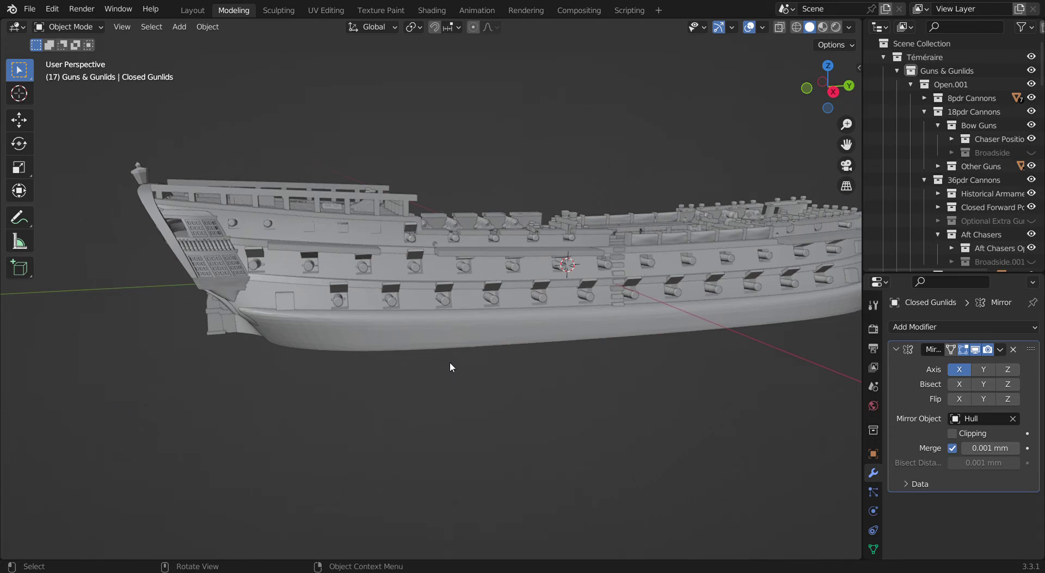
Hide the Open.001 gun collection, collapse Stowed Guns, and show the Closed collection on the hull
middle_drag(611, 320, 494, 306)
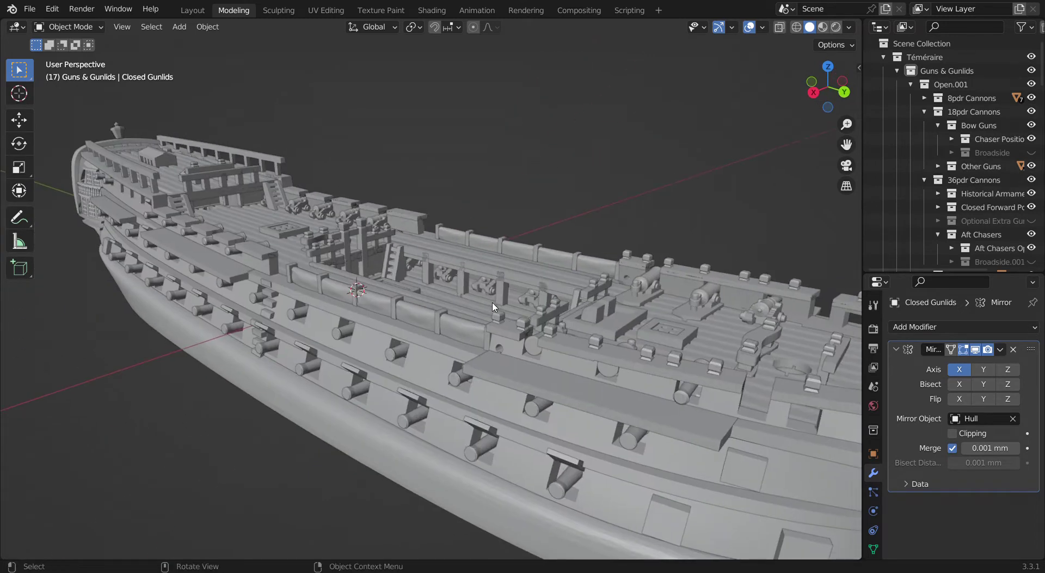
middle_drag(392, 357, 458, 341)
scroll(458, 340, up, 3)
scroll(458, 344, up, 2)
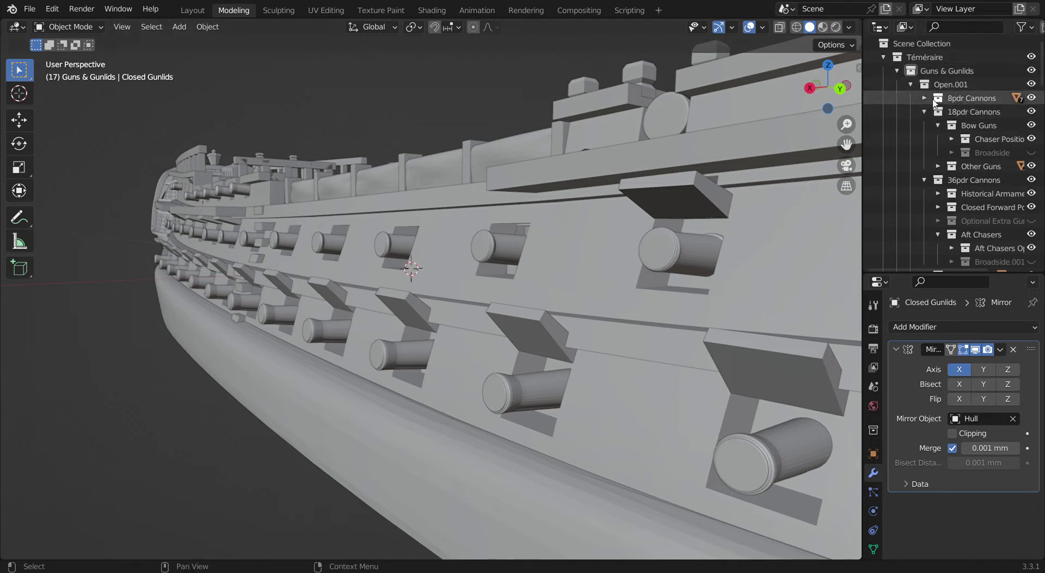
middle_drag(738, 151, 708, 179)
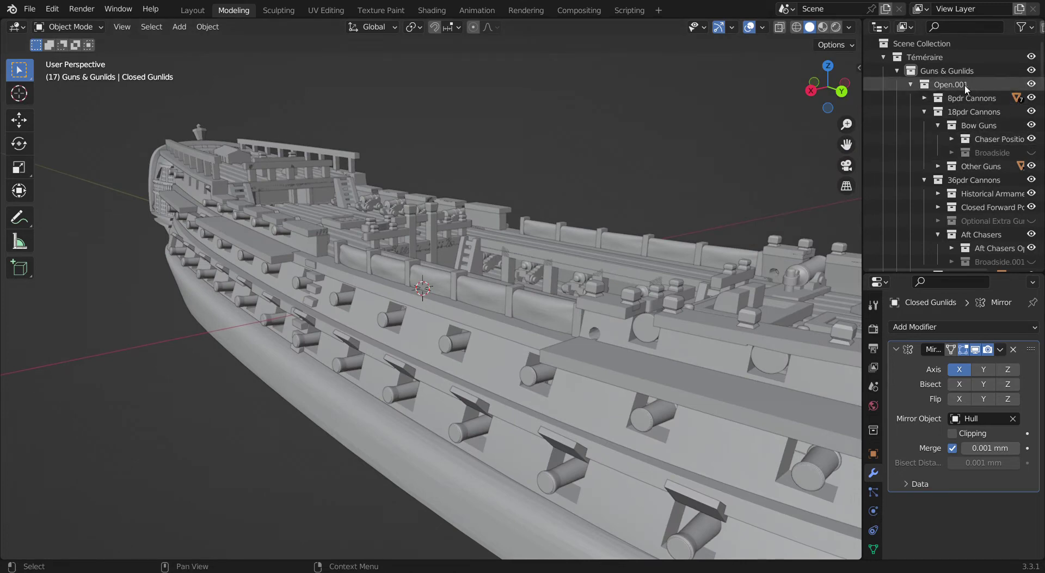
click(1032, 84)
scroll(969, 141, down, 7)
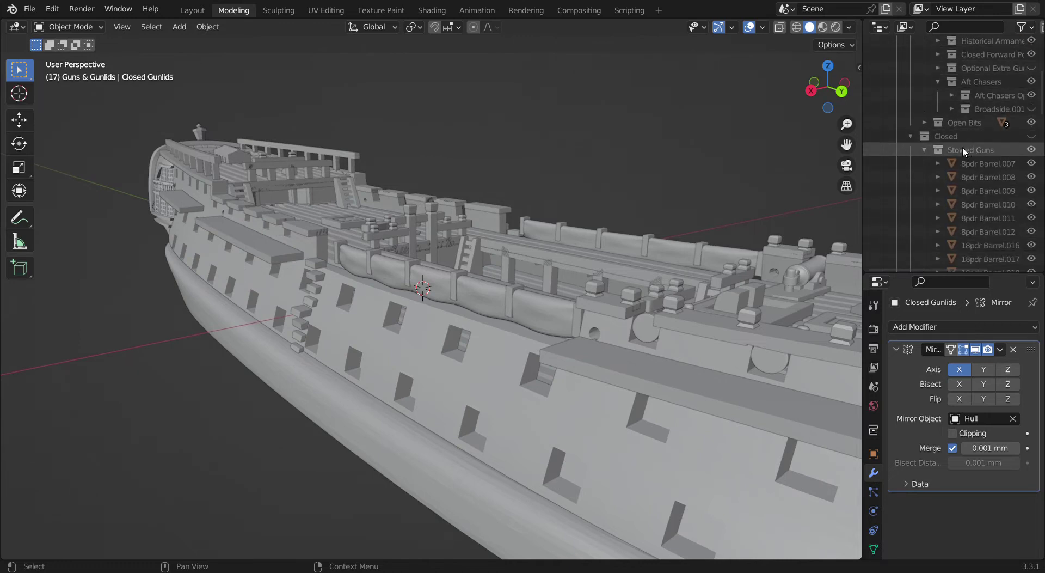
click(924, 150)
click(1032, 137)
Examine the aft hull side, hide the Closed collection, and show the Open.001 guns again
middle_drag(680, 262, 579, 276)
scroll(583, 264, up, 1)
shift+middle_drag(510, 283, 567, 287)
scroll(567, 287, up, 1)
scroll(978, 119, up, 1)
click(1033, 158)
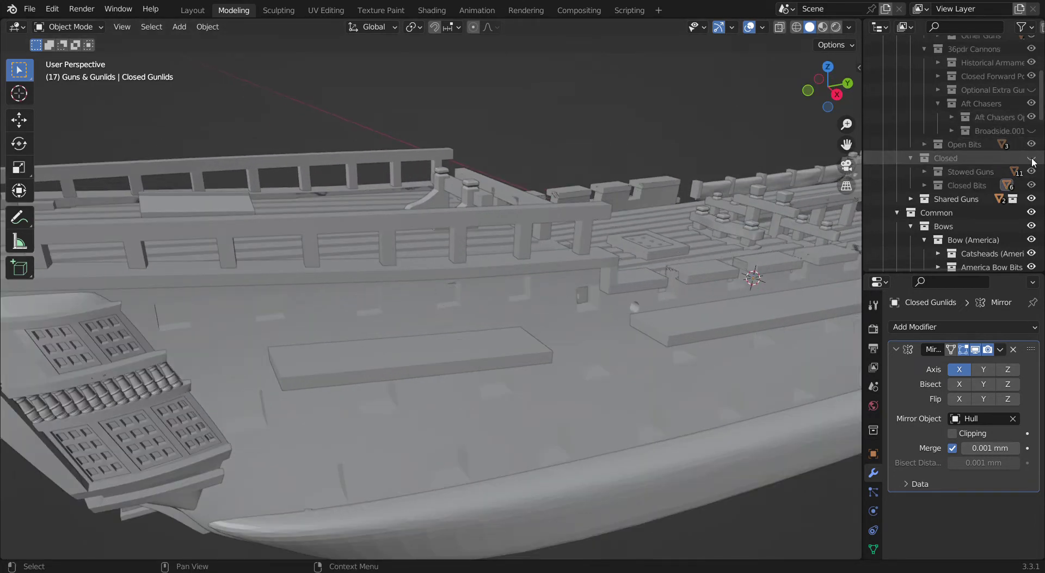
scroll(1033, 147, up, 6)
click(1032, 84)
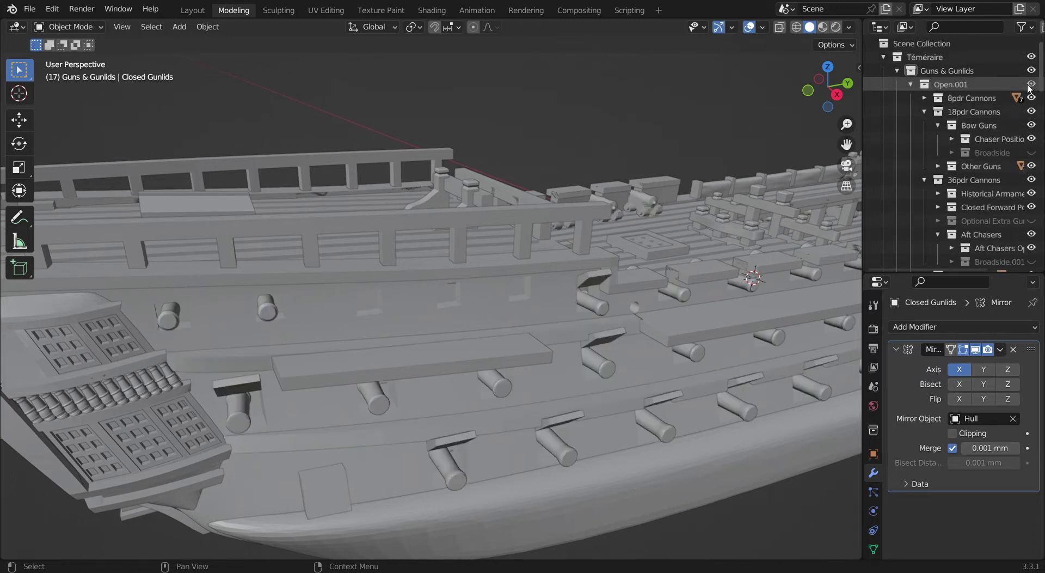
Replace the Open.001 guns with the Closed collection and examine the closed gunports along the aft hull
scroll(492, 259, up, 3)
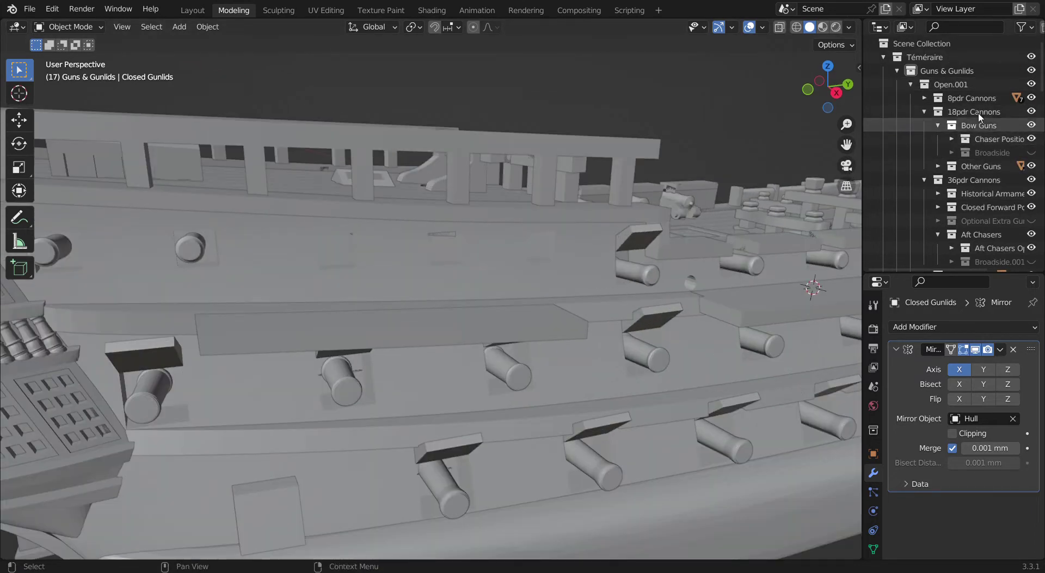
click(1031, 85)
scroll(1024, 119, down, 6)
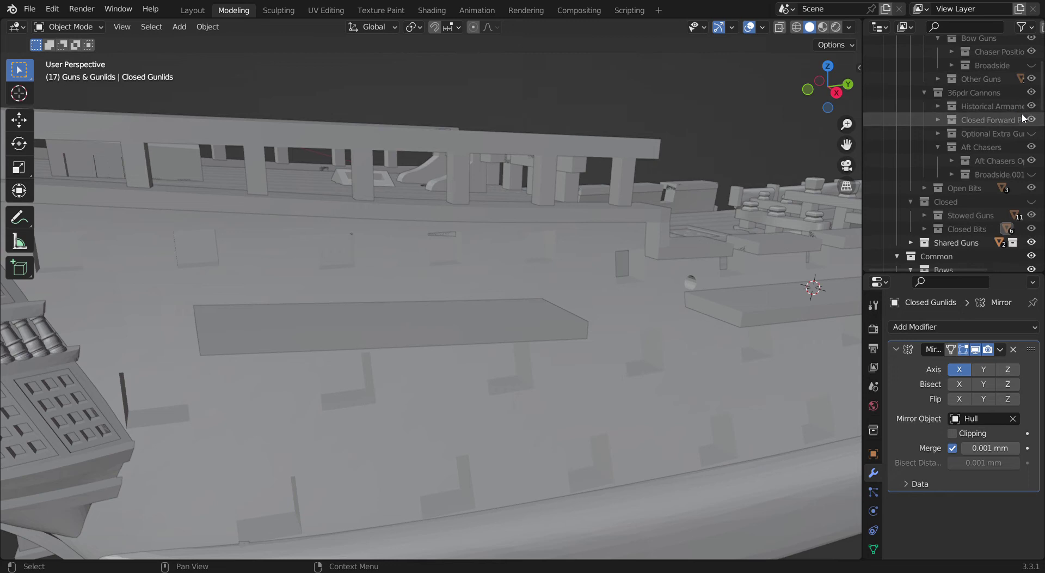
click(1031, 202)
middle_drag(449, 253, 432, 300)
scroll(528, 333, down, 4)
scroll(1018, 203, up, 4)
scroll(1018, 203, down, 4)
Hide the Closed collection and bring back the Open.001 guns and gunlids
click(1031, 202)
scroll(1029, 200, up, 4)
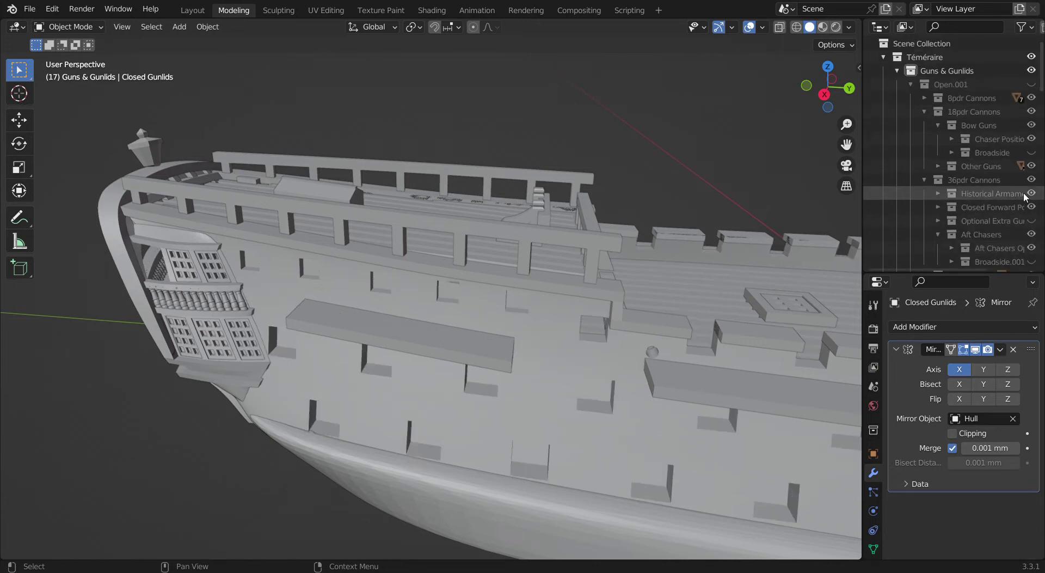
click(1033, 85)
Examine the ship's bow up close in perspective and in the right orthographic view
scroll(1011, 164, down, 5)
scroll(1007, 171, down, 5)
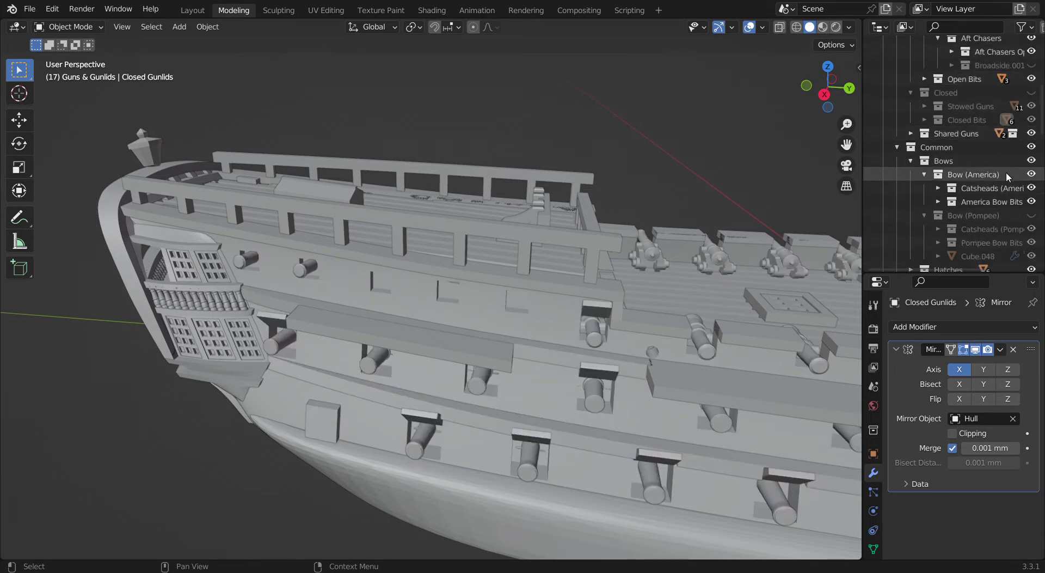
scroll(632, 258, down, 8)
scroll(631, 259, up, 10)
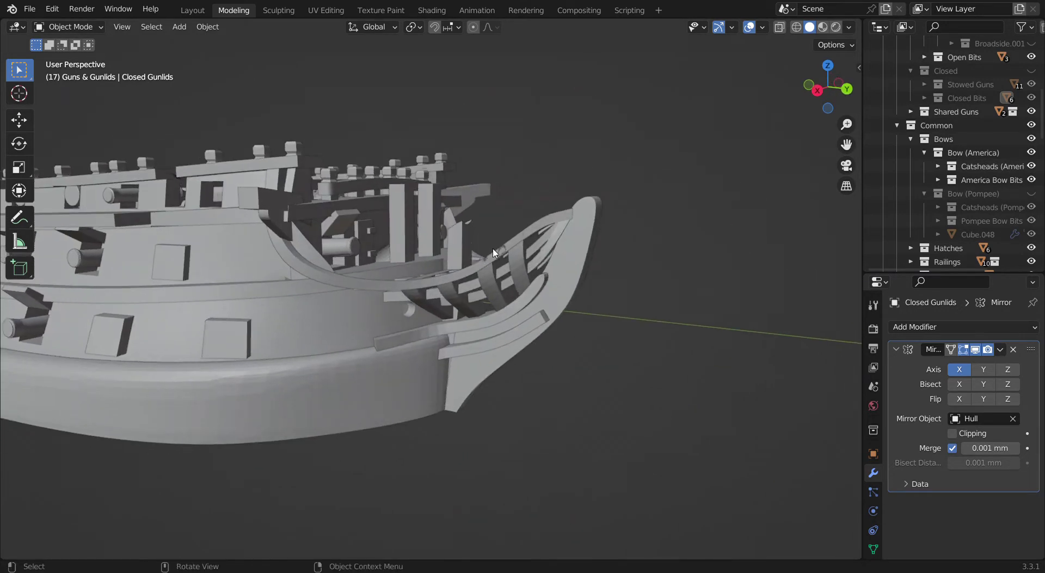
scroll(493, 252, down, 5)
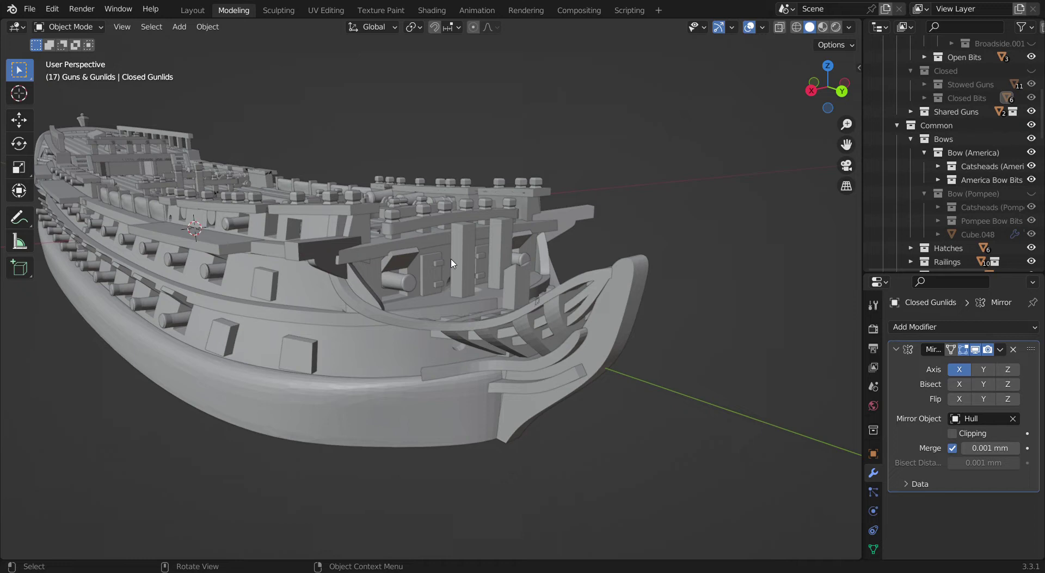
middle_drag(451, 263, 519, 262)
scroll(519, 262, down, 1)
key(KP_1)
key(KP_3)
scroll(588, 282, up, 5)
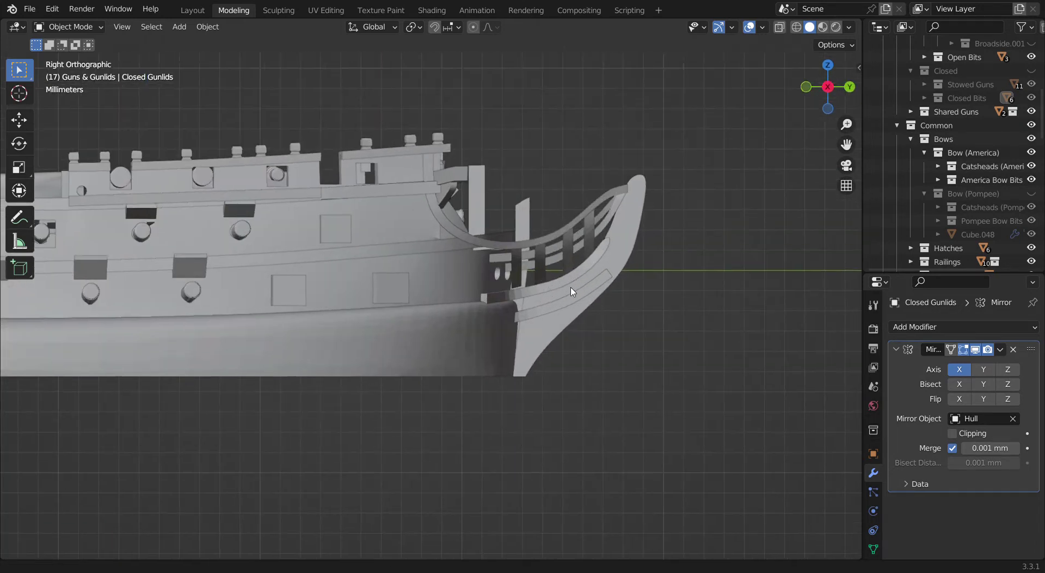
scroll(665, 288, up, 1)
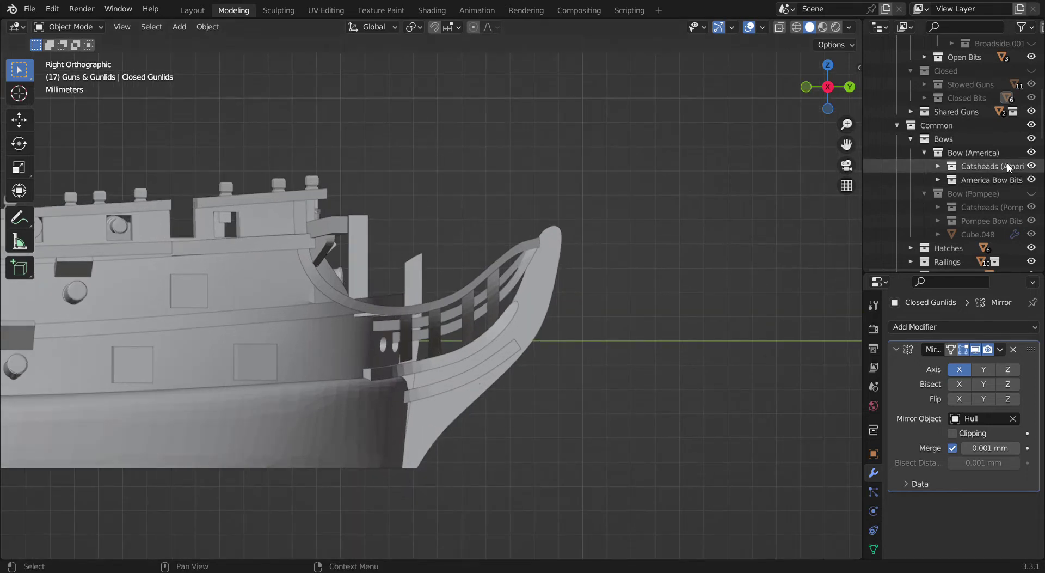
Compare Bow (America) with Bow (Pompee) by switching their visibility, and check the America catsheads by hiding and restoring them
click(1032, 153)
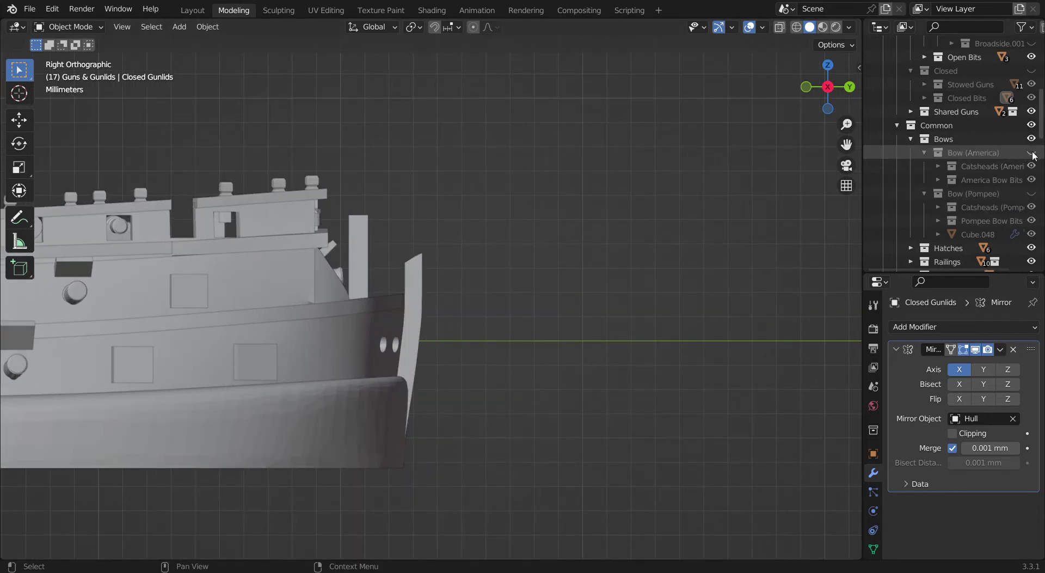
click(1032, 194)
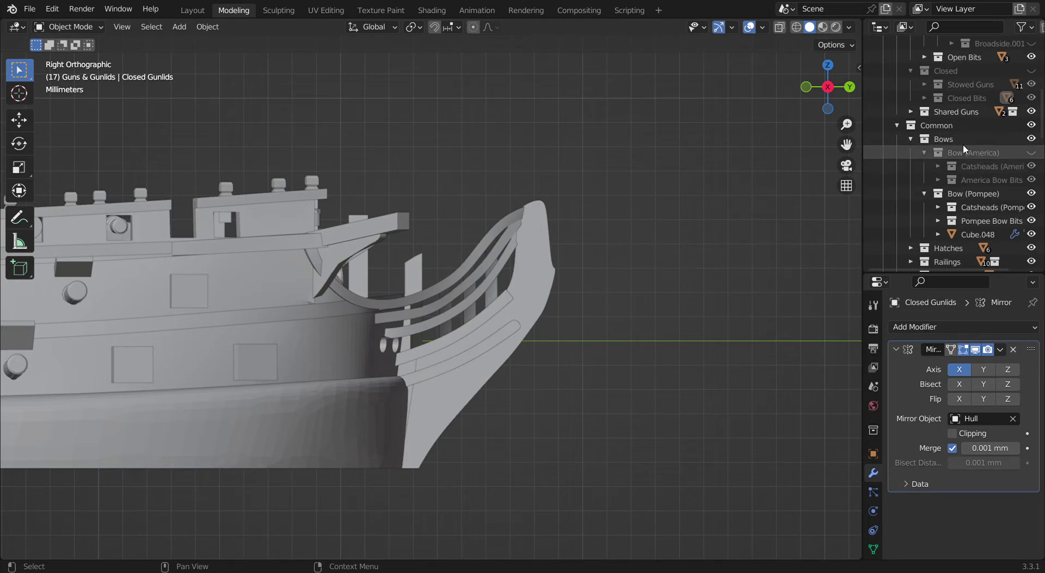
click(1032, 193)
click(1032, 153)
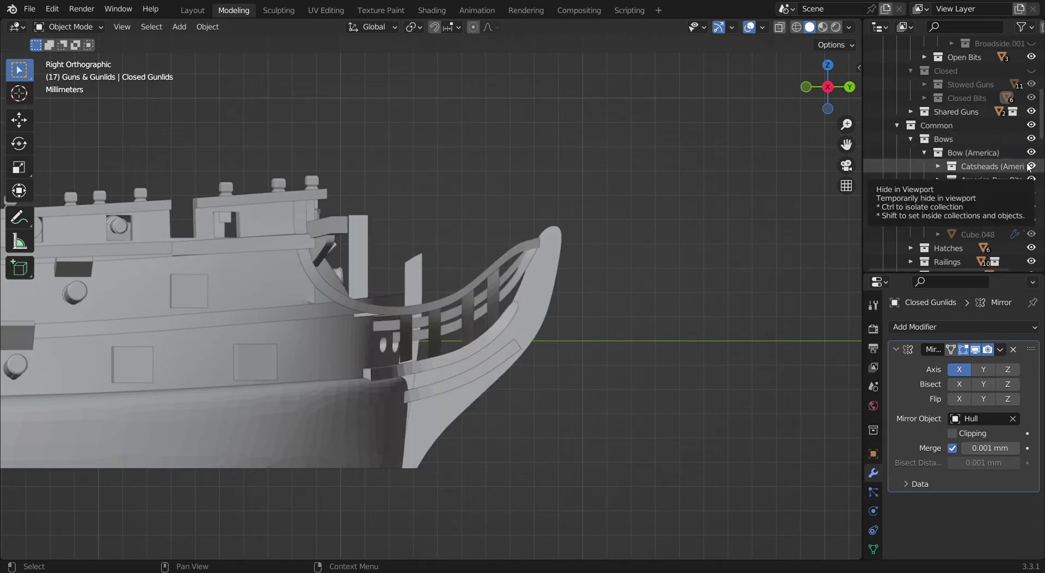
click(1031, 166)
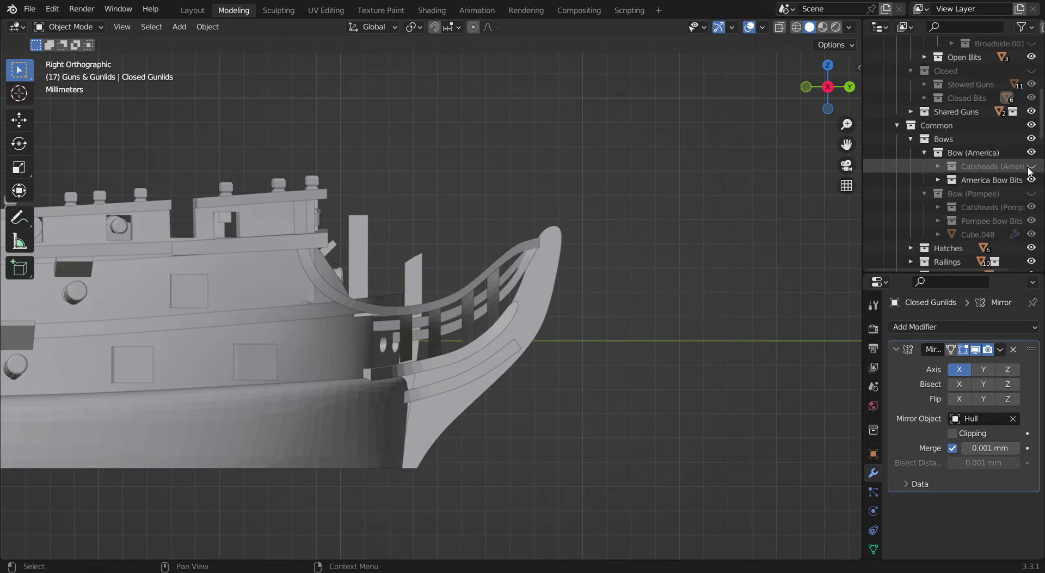
click(1031, 168)
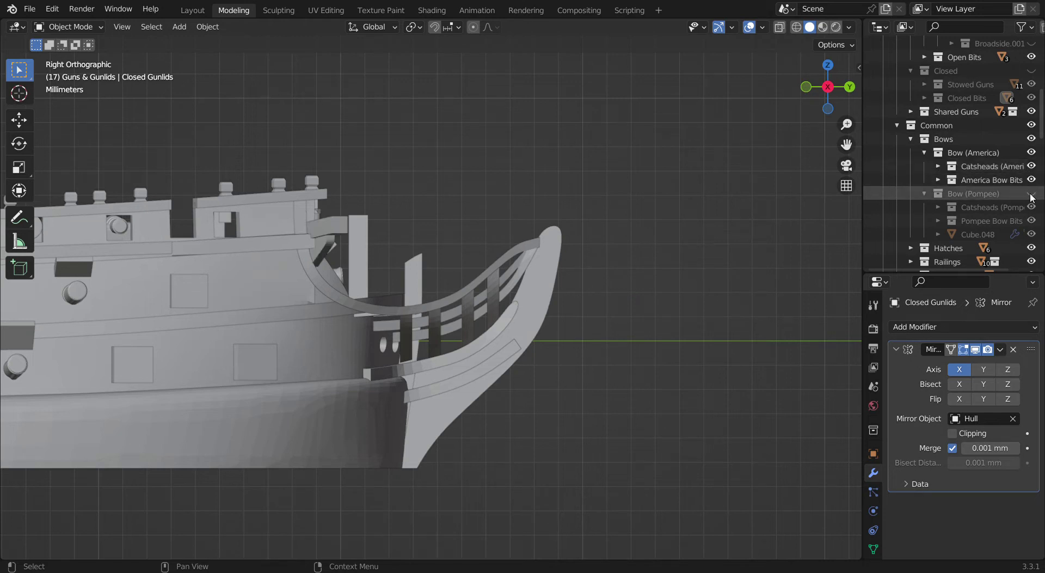
Show Bow (Pompee), hide its Pompee Bow Bits, and move Cube.048 into the Pompee Bow Bits collection
click(1031, 194)
click(1032, 222)
click(978, 235)
drag(979, 235, 999, 222)
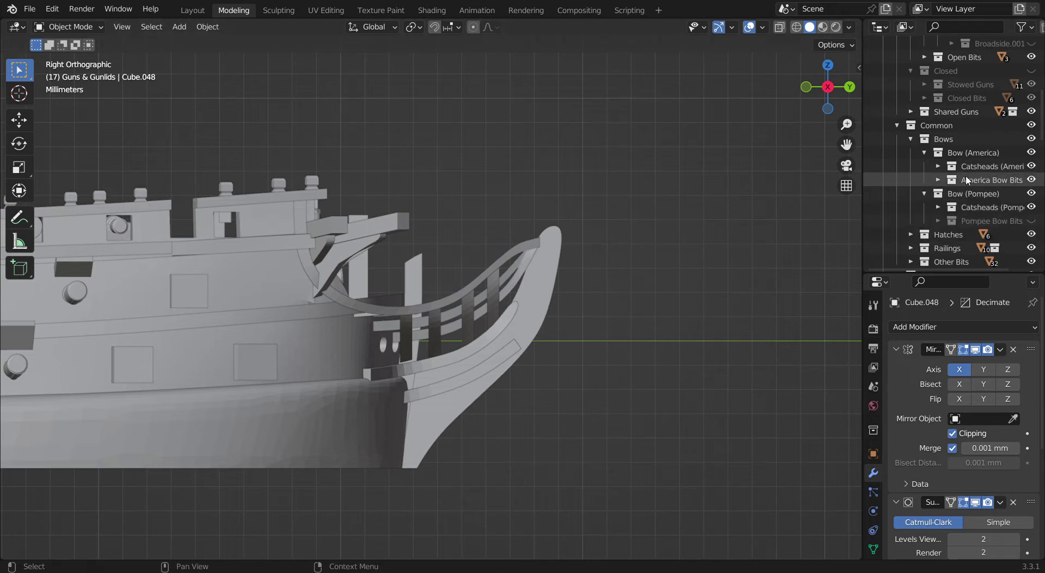
Temporarily hide the America catsheads to view the Pompee catsheads on the America bow
click(1032, 168)
middle_drag(536, 261, 549, 241)
click(1031, 166)
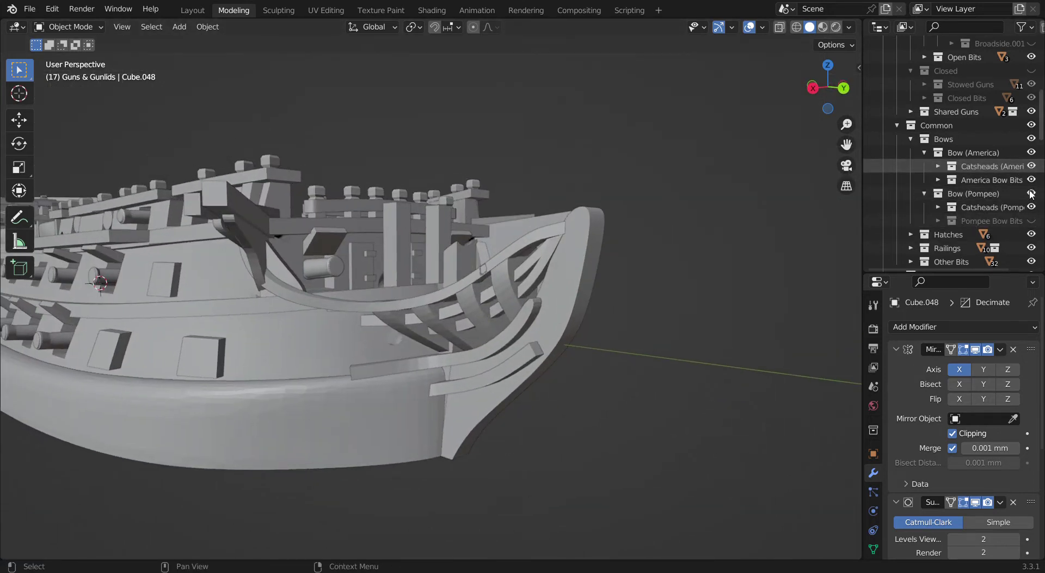
Show Pompee Bow Bits and hide America Bow Bits and the Pompee catsheads to view the America catsheads on the Pompee bow
click(1032, 221)
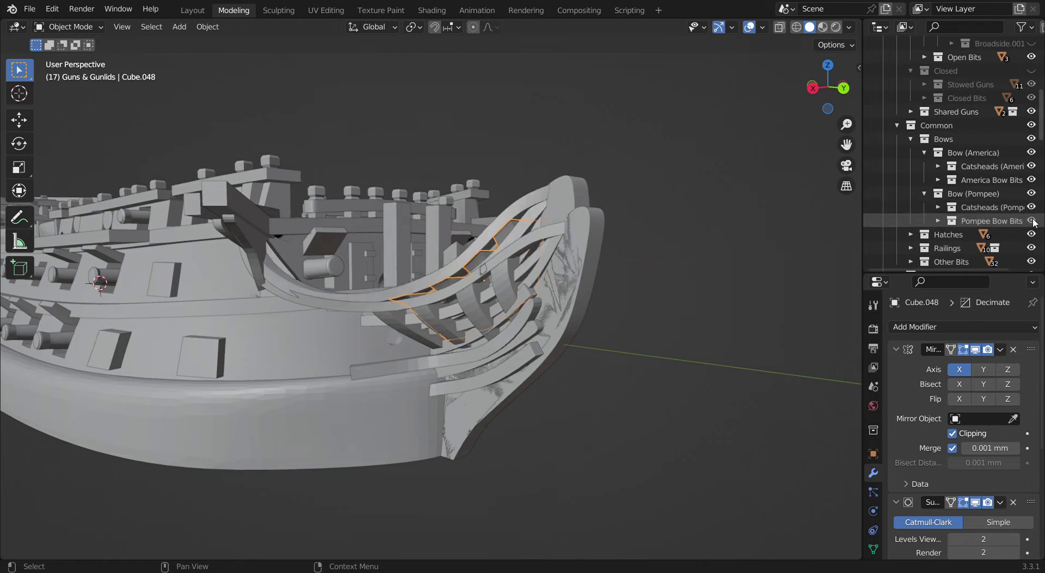
click(1032, 180)
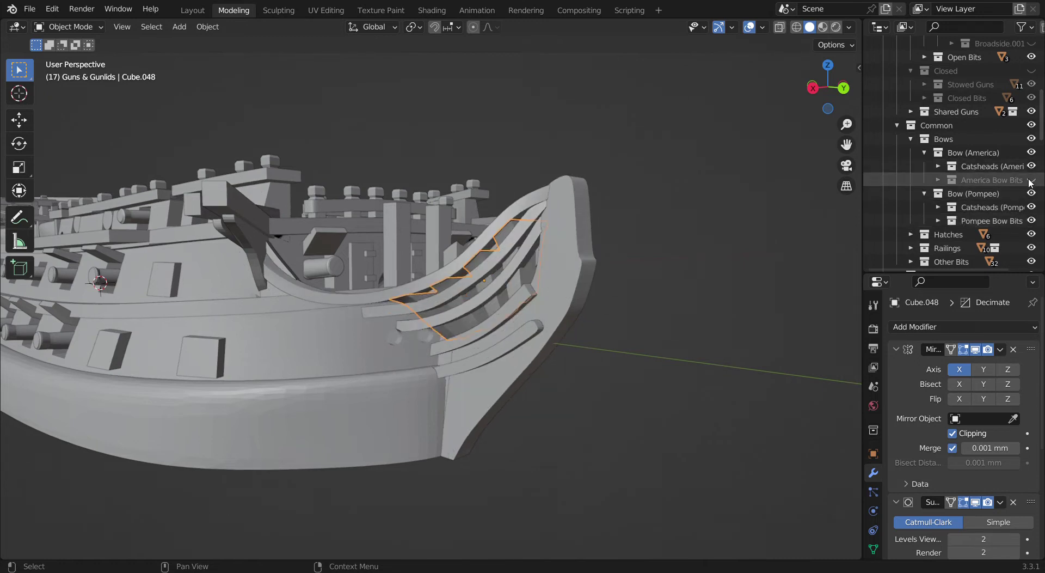
click(1032, 207)
shift+middle_drag(447, 271, 493, 274)
mouse_move(493, 274)
middle_down()
mouse_move(519, 267)
mouse_move(532, 235)
mouse_move(497, 272)
middle_up()
Restore the Pompee catsheads' visibility, hide the whole Bow (Pompee) collection, and show America Bow Bits
click(1031, 208)
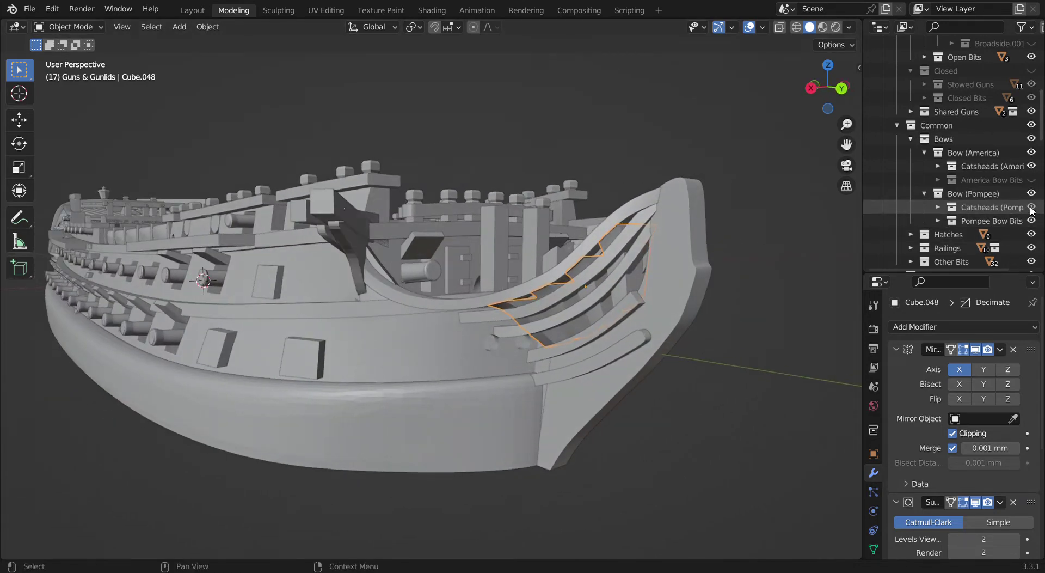
click(1032, 194)
click(1032, 180)
Show the Spars collection under Toggles over the ship's waist
middle_drag(604, 255, 836, 286)
scroll(631, 262, down, 2)
scroll(946, 195, down, 2)
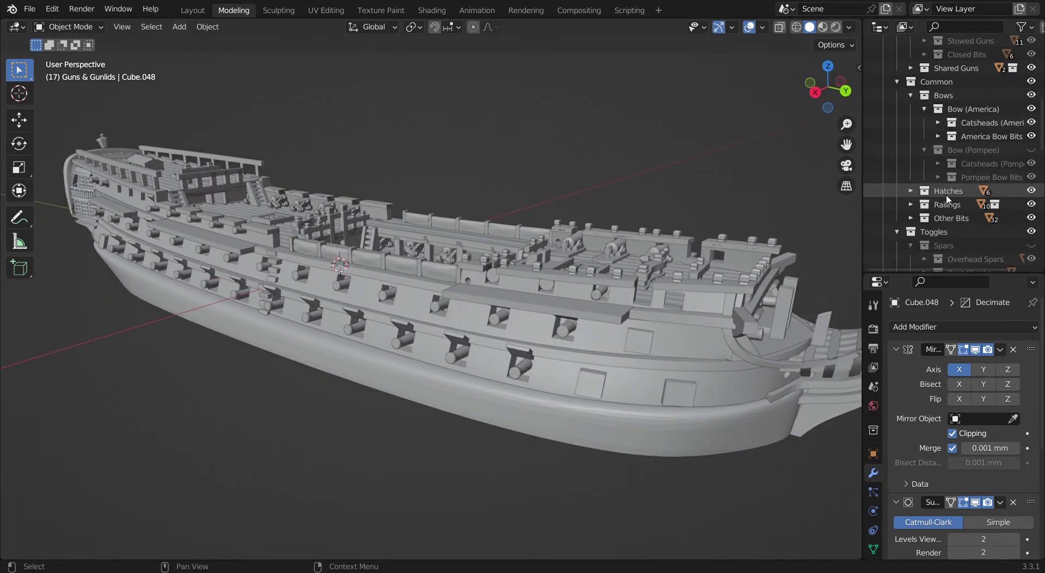
shift+middle_drag(621, 248, 643, 296)
scroll(675, 291, up, 2)
scroll(893, 217, down, 3)
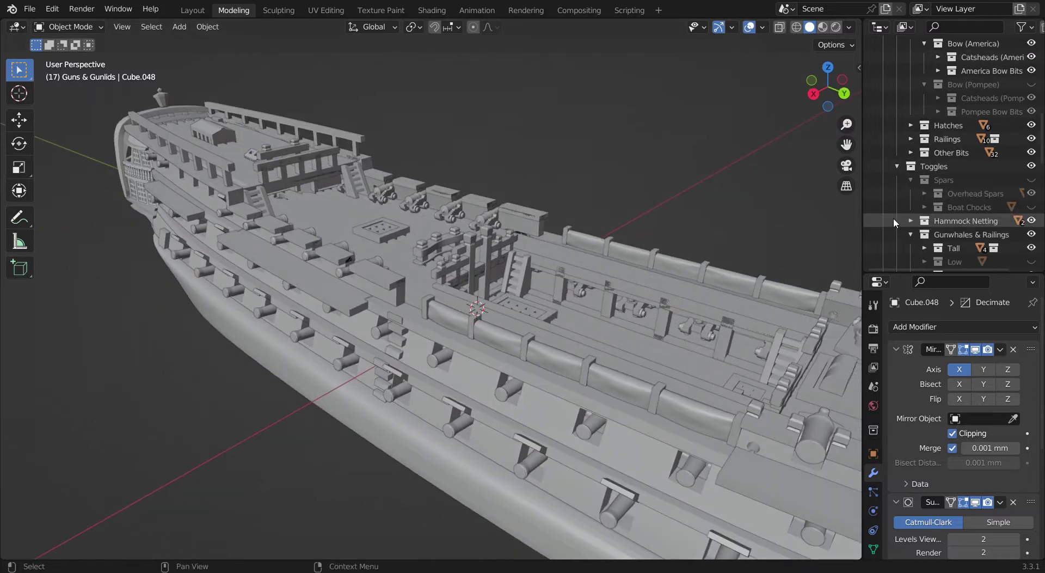
scroll(509, 298, up, 4)
middle_drag(508, 299, 561, 271)
click(1032, 179)
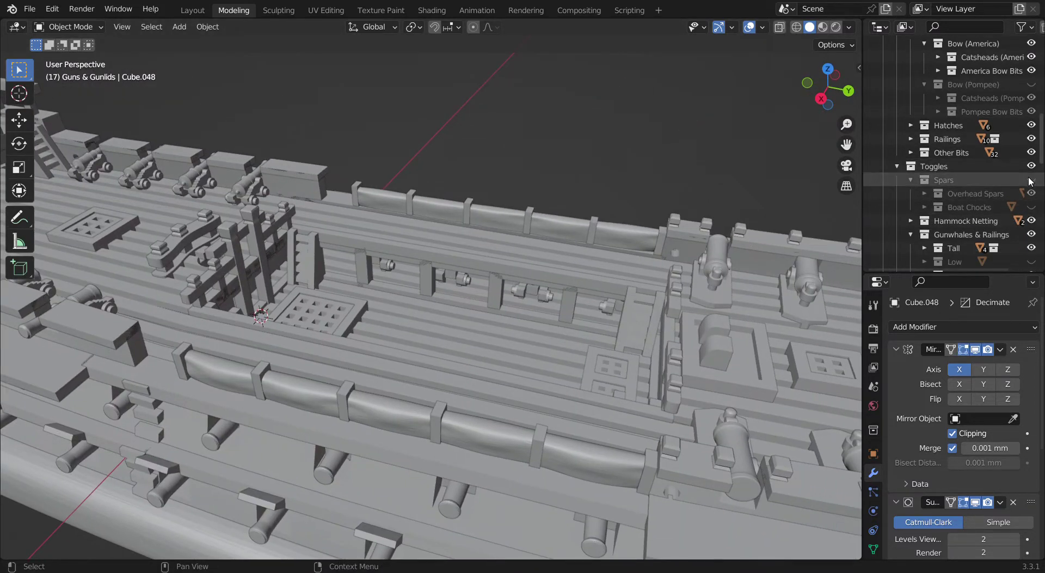
Select the overhead spars across the open waist, examine them from several angles, and clear the selection
click(394, 307)
scroll(395, 306, down, 3)
middle_drag(394, 307, 334, 348)
scroll(489, 274, up, 4)
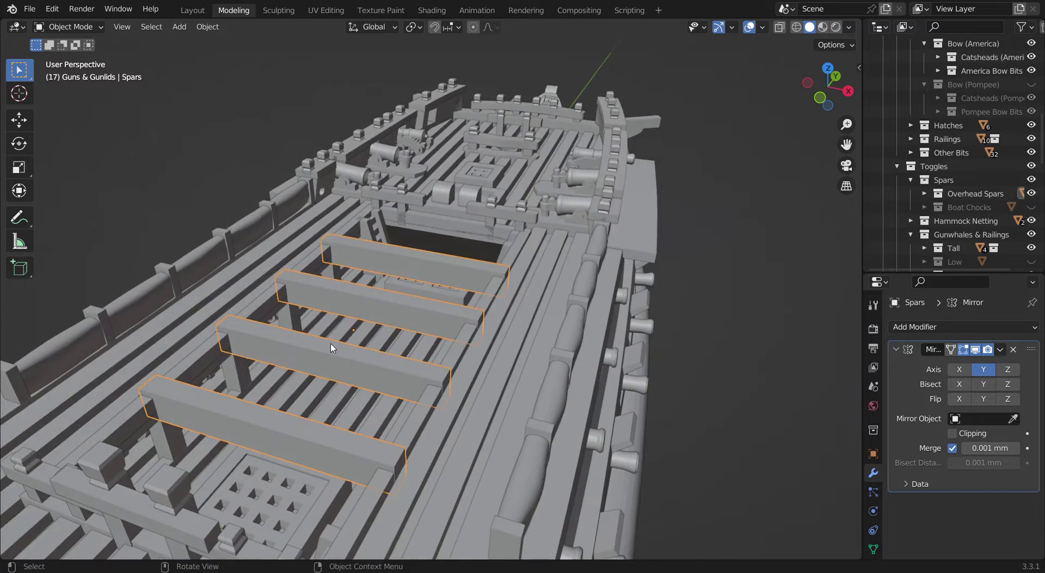
click(132, 204)
middle_drag(462, 179, 422, 203)
shift+middle_drag(422, 202, 518, 201)
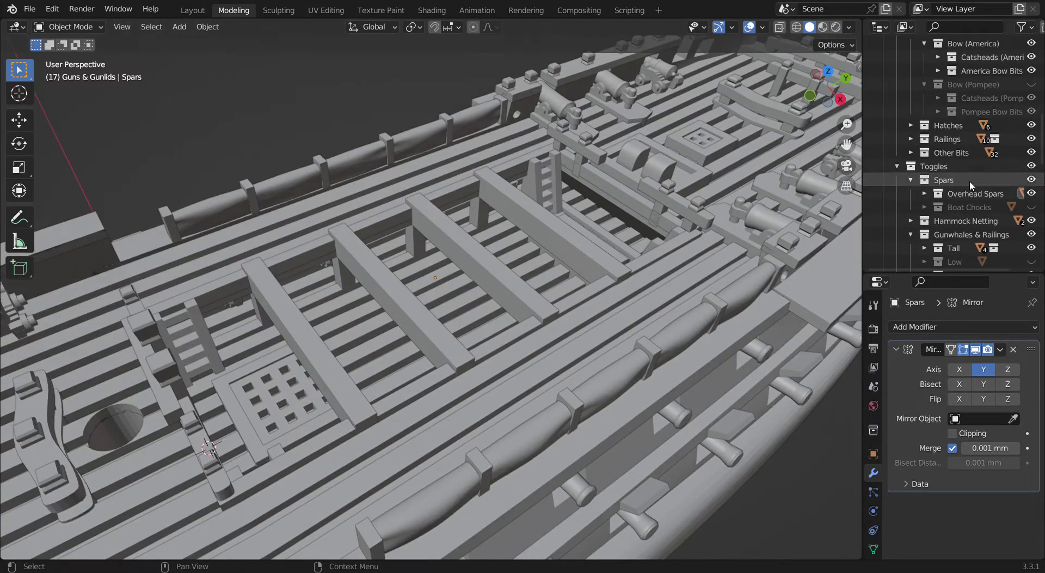
Compare the Overhead Spars and Boat Chocks options in the waist by switching their visibility, leaving both collections hidden
click(1031, 194)
click(1031, 207)
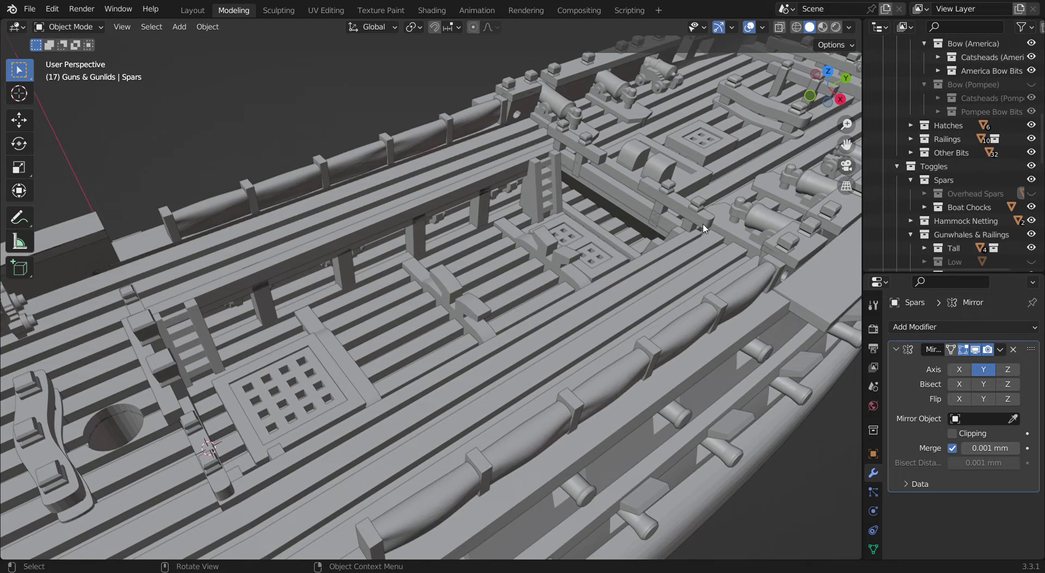
click(1032, 207)
click(1032, 193)
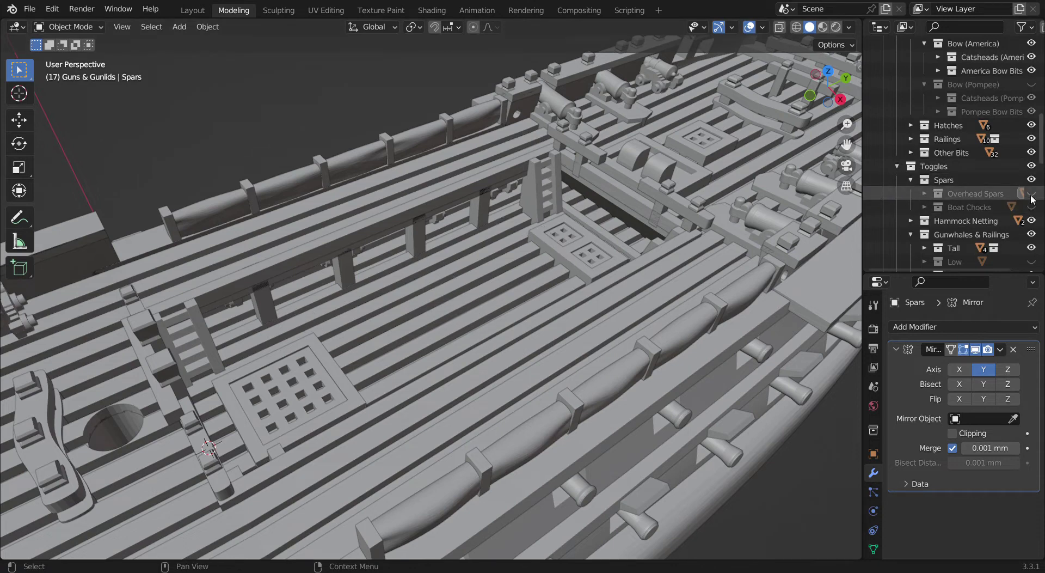
click(1032, 195)
click(1032, 208)
click(1032, 208)
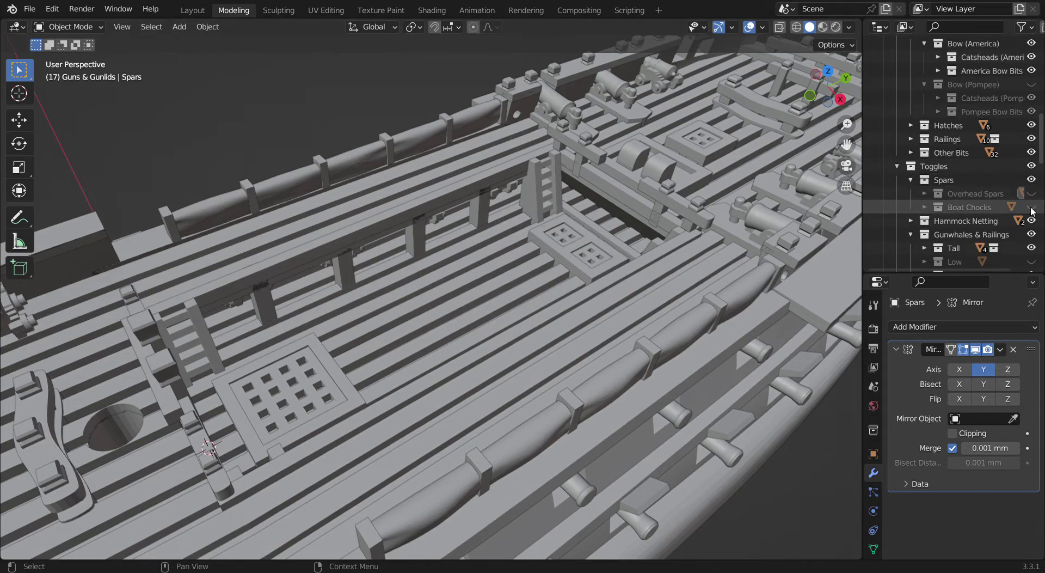
Show the Overhead Spars, inspect them across the waist from several angles, and hide the whole Spars collection
click(1031, 194)
scroll(914, 215, down, 1)
scroll(645, 264, down, 2)
middle_drag(445, 297, 522, 332)
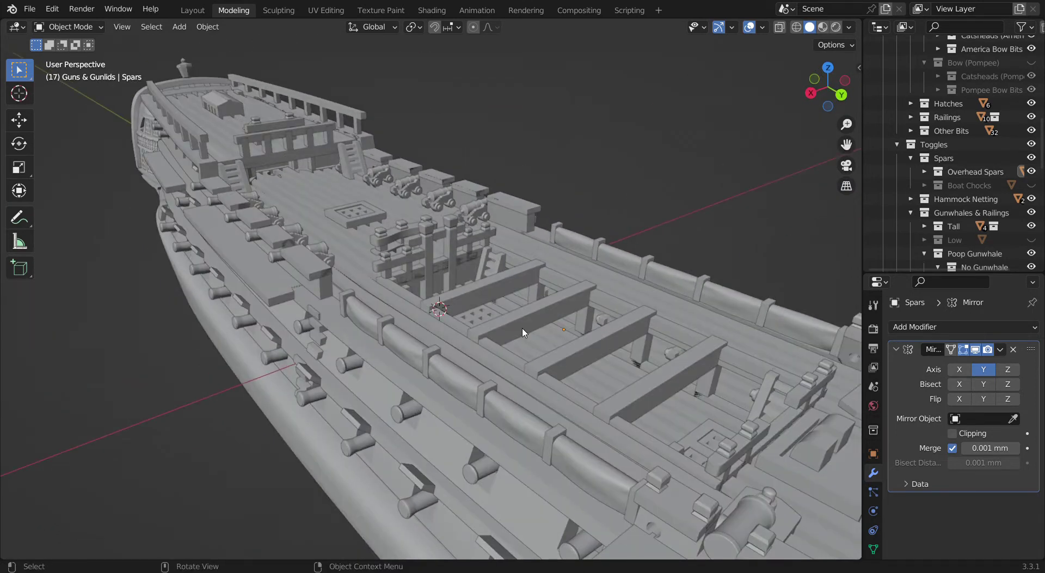
scroll(645, 278, up, 1)
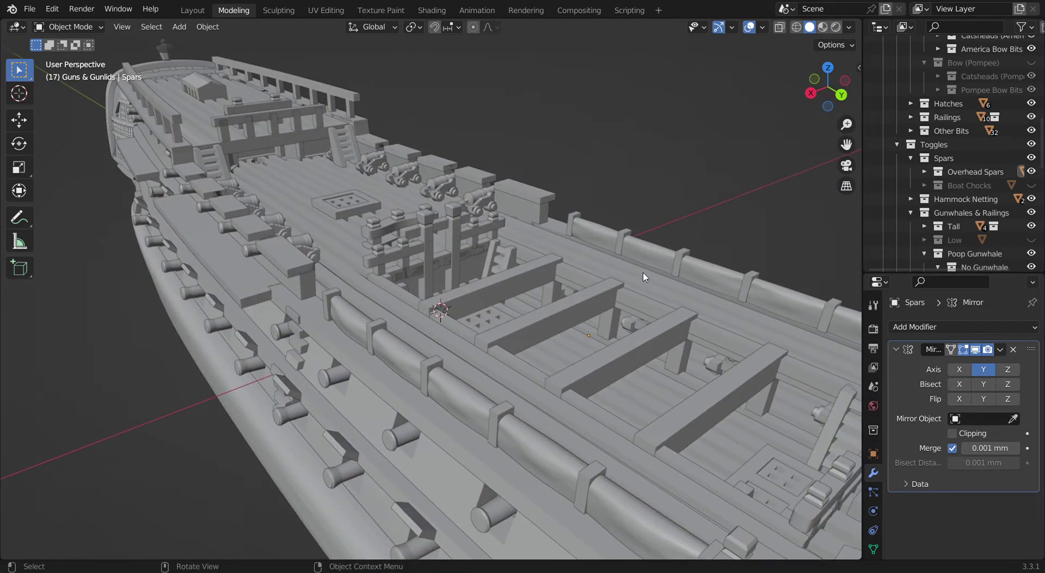
scroll(669, 247, down, 2)
middle_drag(593, 257, 625, 247)
scroll(639, 245, up, 1)
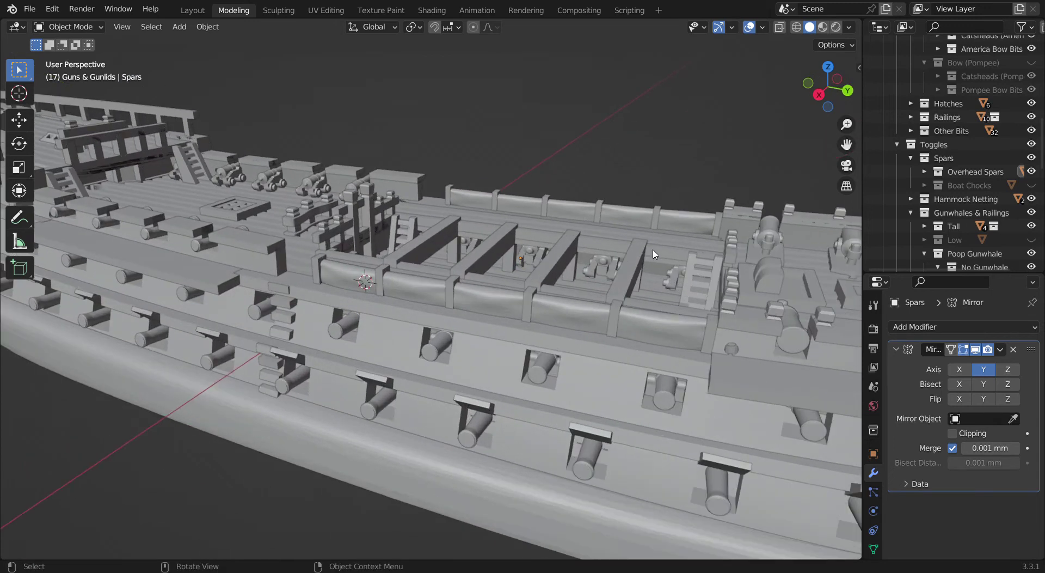
scroll(687, 255, up, 1)
scroll(688, 255, down, 1)
click(1032, 158)
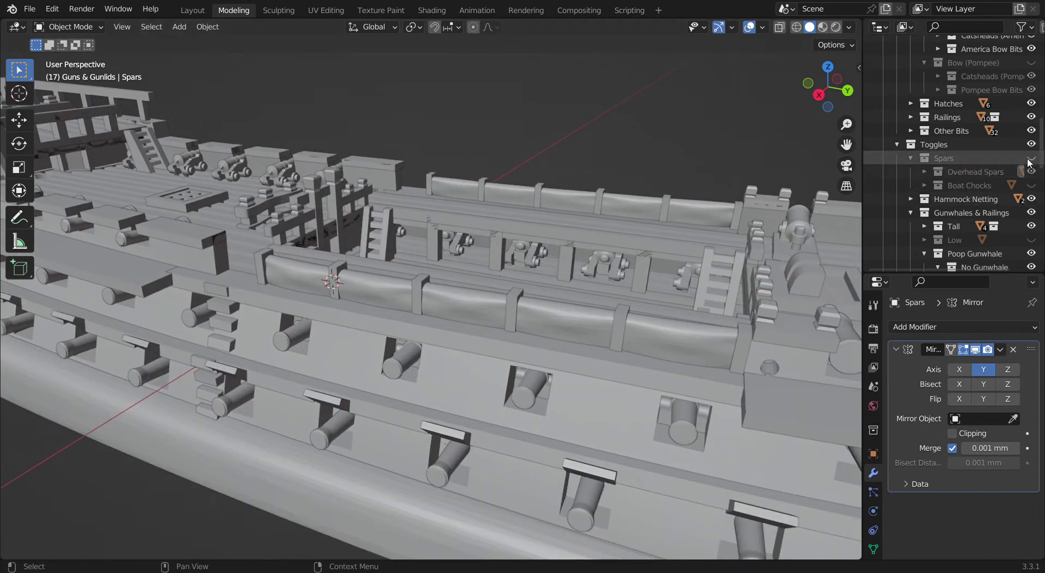
Switch the Hammock Netting collection off and on repeatedly to compare the waist rails, leaving the netting visible
scroll(572, 294, up, 1)
scroll(573, 294, down, 1)
click(1032, 199)
click(1032, 200)
click(1032, 199)
click(1032, 199)
click(1032, 199)
click(1032, 199)
click(1032, 200)
click(1032, 199)
Examine the tall gunwales along the ship's side from stern to bow and check the contents of the Tall collection
scroll(1032, 199, down, 2)
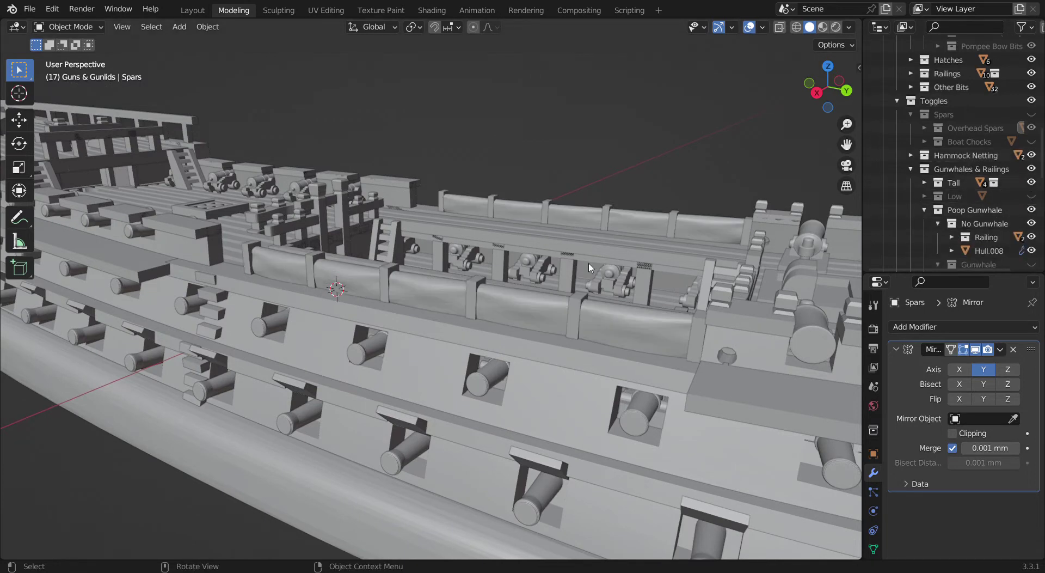
scroll(335, 245, down, 4)
middle_drag(335, 245, 588, 261)
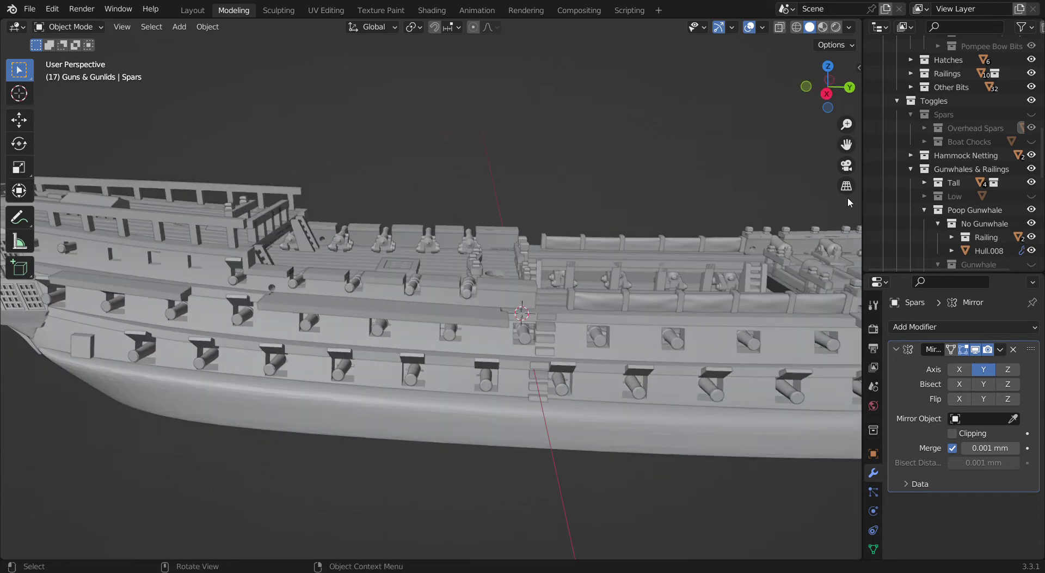
scroll(665, 226, up, 2)
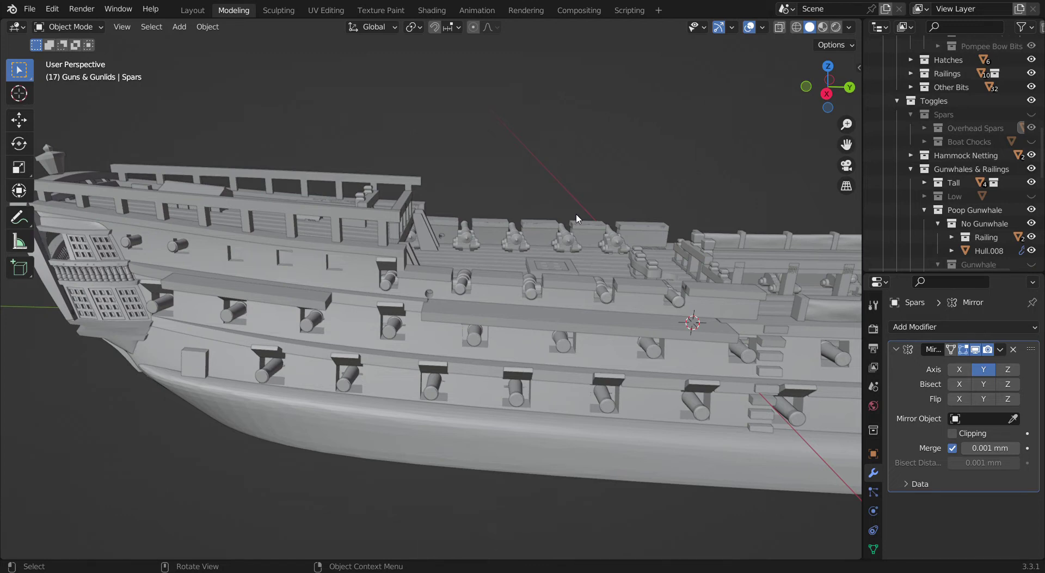
key(KP_3)
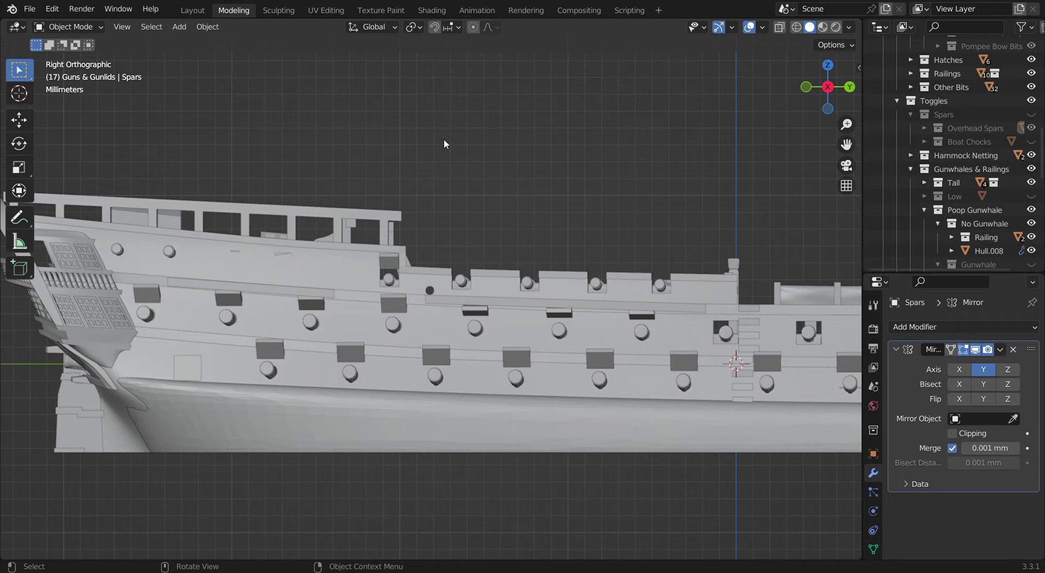
middle_drag(450, 144, 668, 205)
click(924, 183)
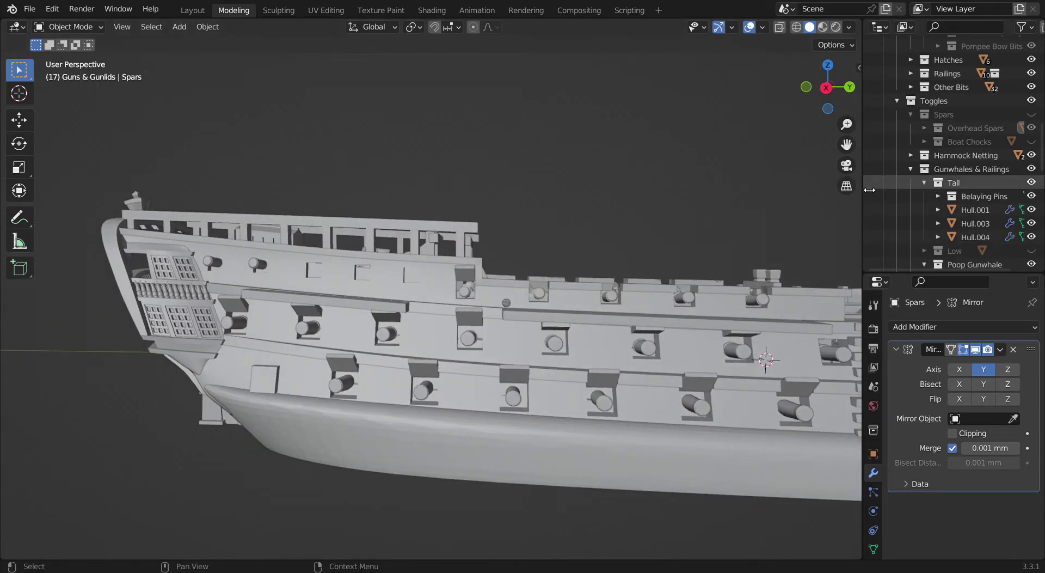
click(924, 183)
middle_drag(773, 215, 854, 248)
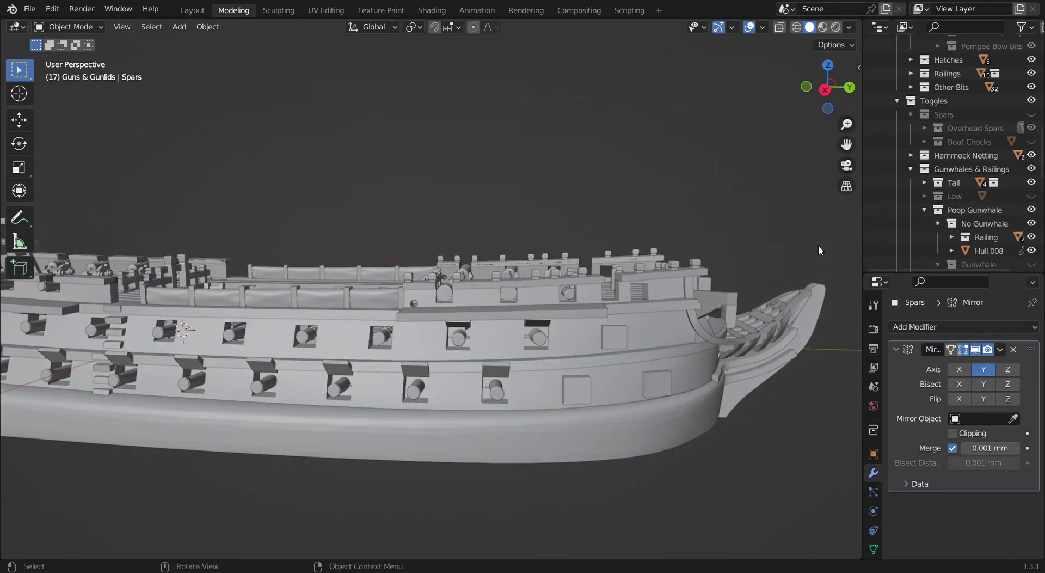
Replace the tall gunwales with the low version by hiding the Tall collection and showing and selecting Low
click(1032, 185)
shift+middle_drag(762, 256, 652, 240)
scroll(664, 234, up, 2)
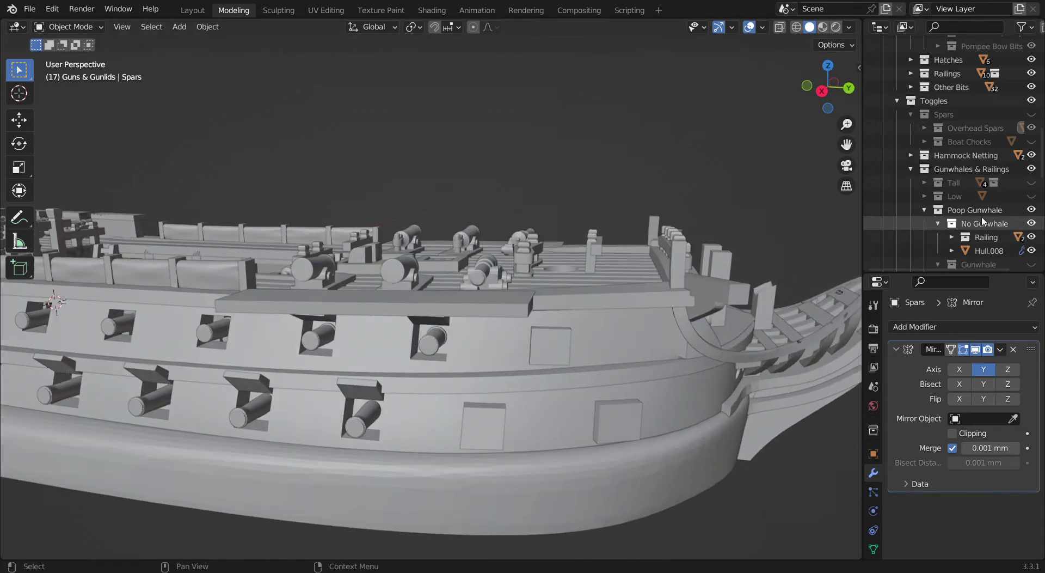
click(1032, 196)
scroll(753, 246, up, 2)
click(917, 195)
click(924, 197)
click(924, 197)
middle_drag(644, 276, 849, 250)
scroll(1007, 218, down, 2)
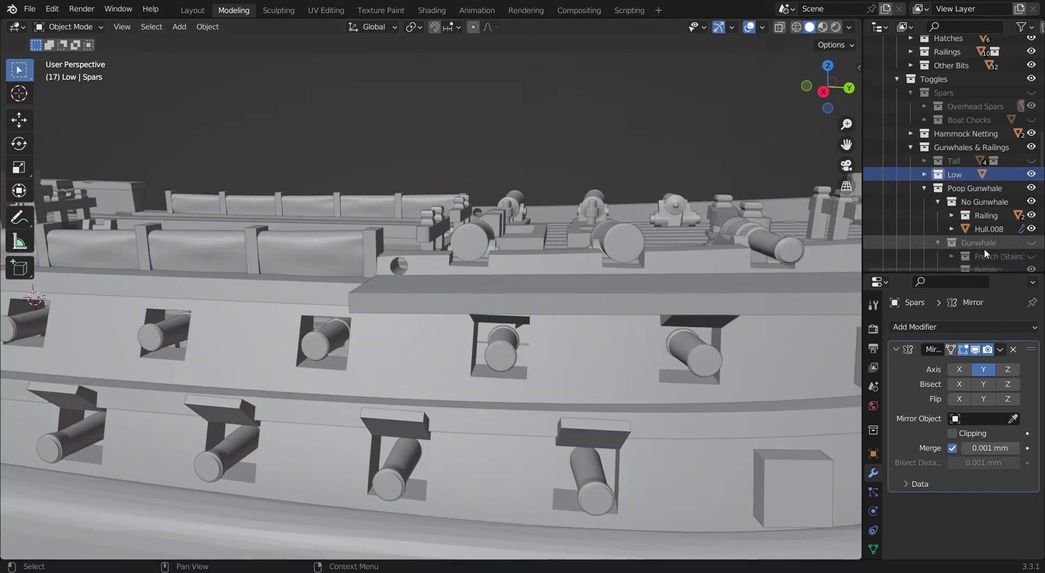
Switch the Railing collection under No Gunwhale off and on repeatedly at the poop deck, leaving it visible
middle_drag(775, 216, 577, 278)
scroll(528, 282, down, 5)
shift+middle_drag(578, 278, 708, 202)
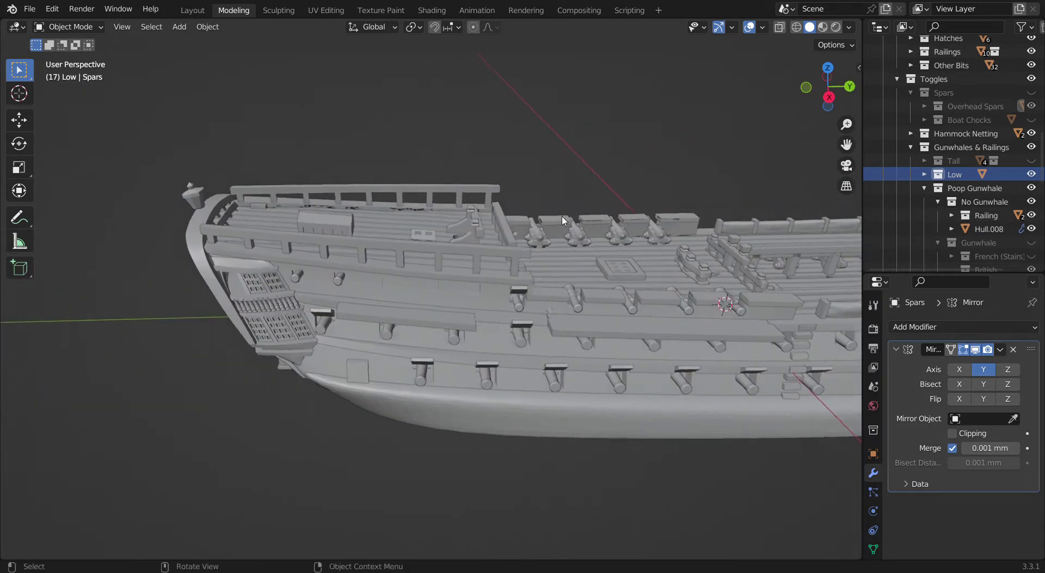
scroll(708, 201, up, 4)
scroll(1035, 216, down, 1)
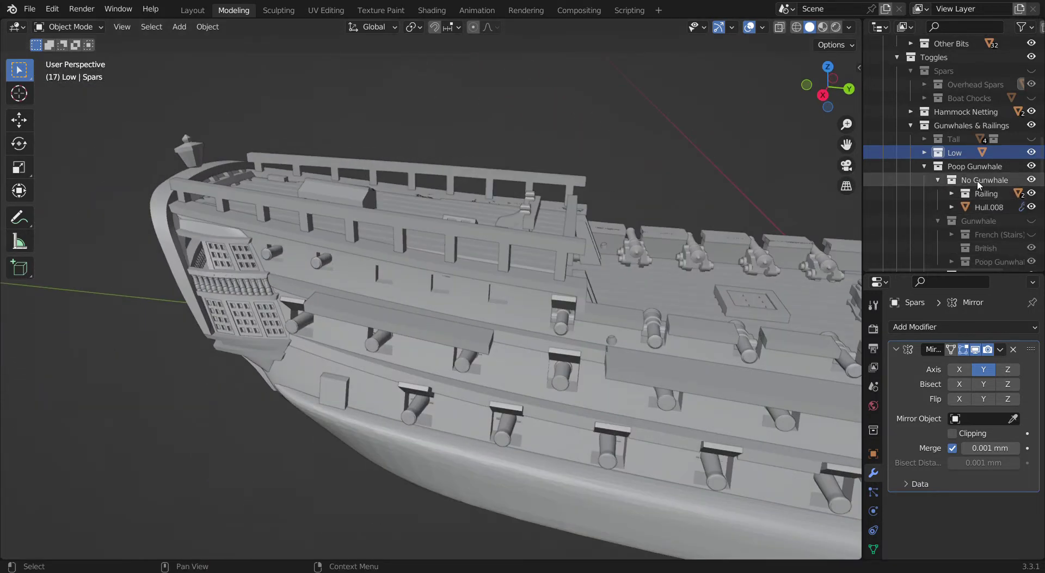
middle_drag(724, 208, 762, 209)
click(1033, 194)
click(1033, 194)
click(1033, 195)
click(1033, 194)
click(1033, 194)
click(1033, 194)
click(1033, 194)
click(1033, 194)
Move the Side Railings collection into the No Gunwhale collection
scroll(1034, 197, down, 2)
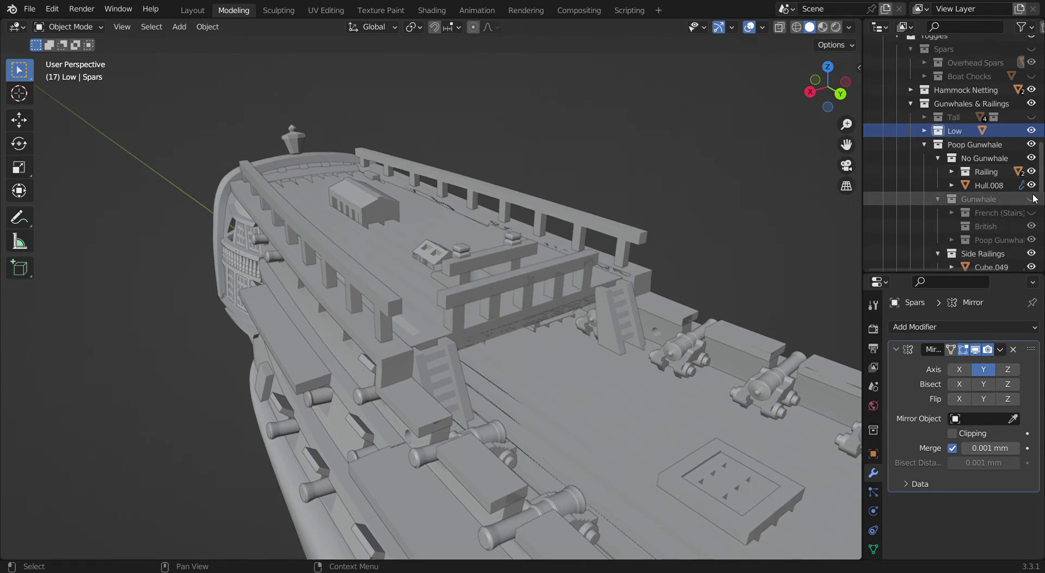
scroll(1034, 202, down, 2)
drag(980, 231, 986, 137)
Check the Side Railings and Railing collections by toggling each one's visibility, leaving both visible
click(1033, 164)
click(1033, 164)
click(1033, 163)
click(1033, 164)
click(1033, 151)
click(1033, 150)
click(1033, 150)
click(1033, 151)
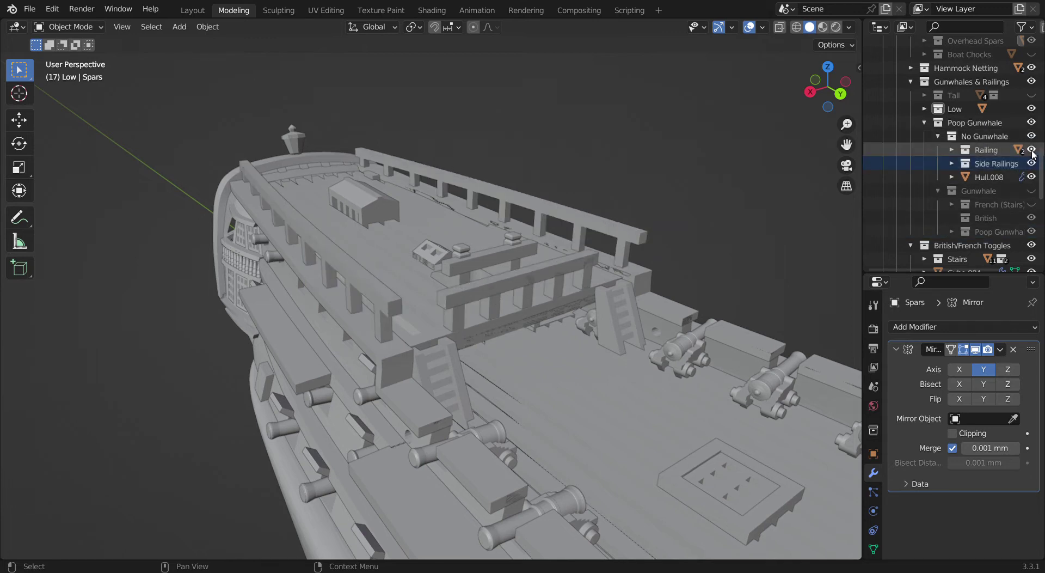
Hide the No Gunwhale option, show the Gunwhale collection instead, and inspect the poop deck
click(1032, 136)
click(1032, 191)
middle_drag(433, 271, 501, 245)
scroll(1018, 217, down, 2)
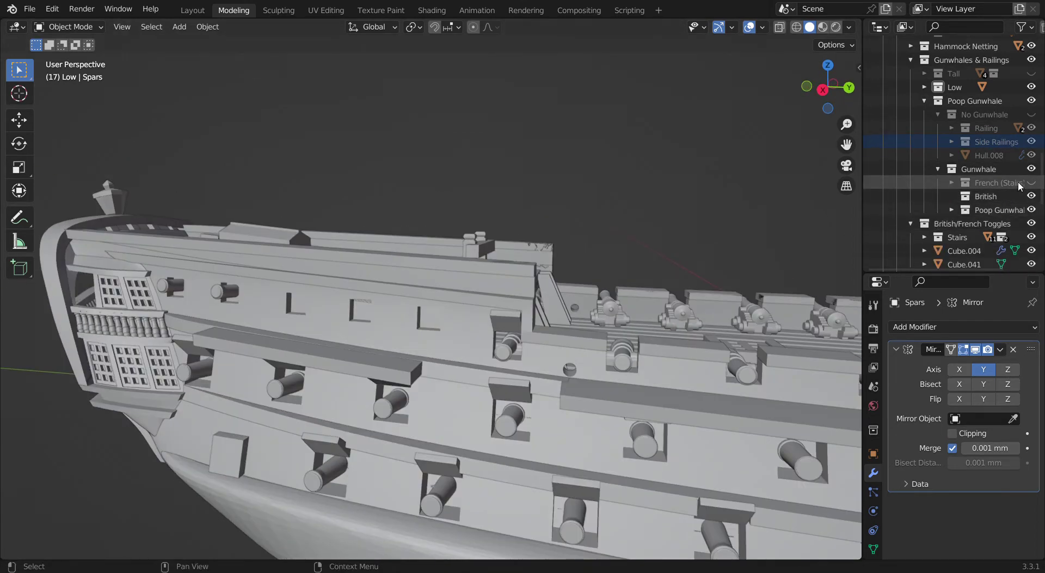
middle_drag(744, 192, 676, 227)
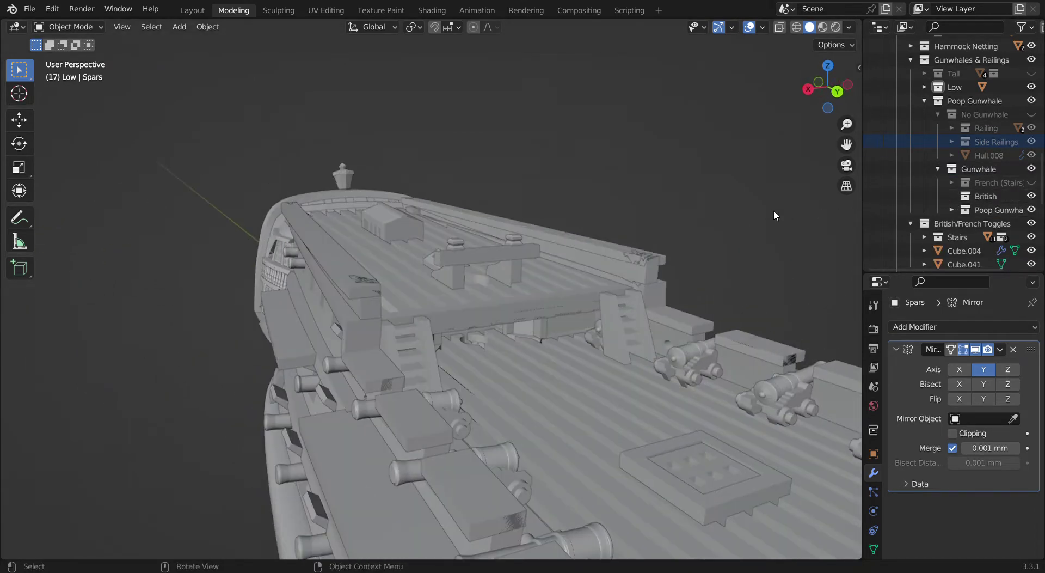
middle_drag(773, 210, 744, 222)
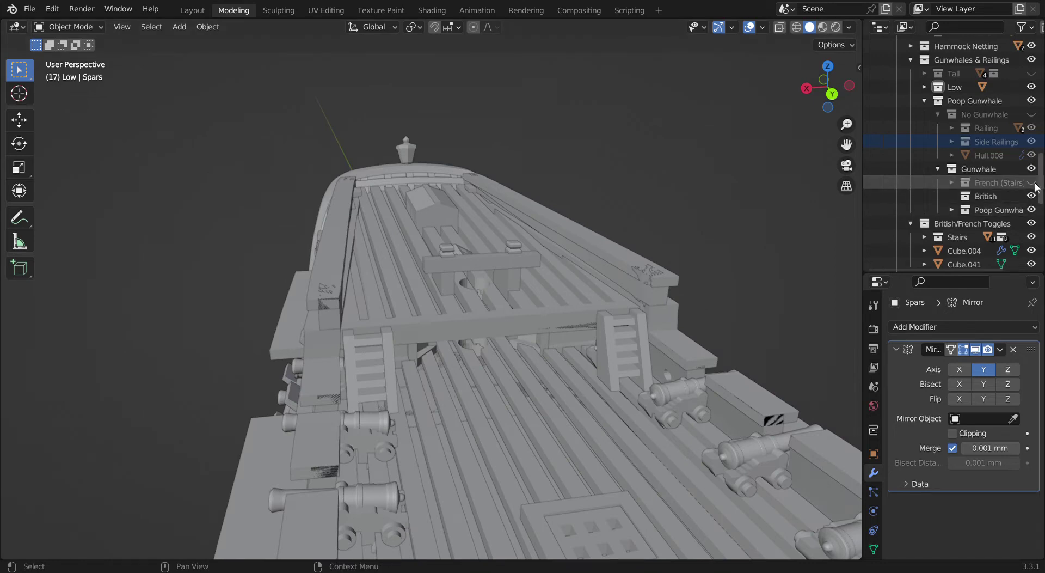
Show the French (Stairs) gunwale pieces at the front of the poop, select the side stairs, and clear the selection
middle_drag(483, 273, 463, 231)
click(365, 288)
click(347, 290)
click(230, 146)
middle_drag(230, 146, 784, 198)
Open the Stairs collection, hide British Stairs, and show French Stairs below the poop
scroll(946, 177, down, 5)
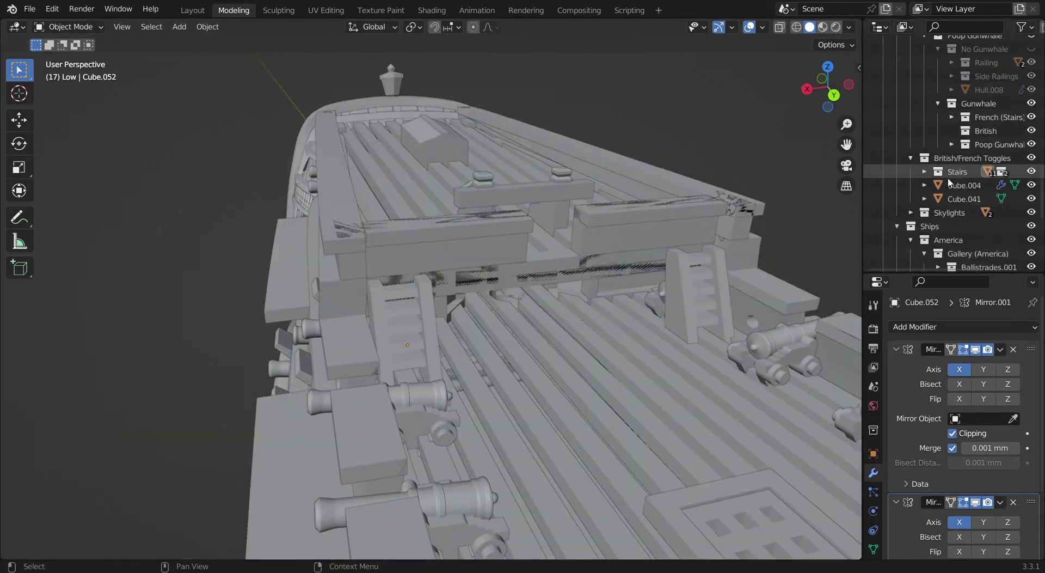
scroll(1013, 213, up, 3)
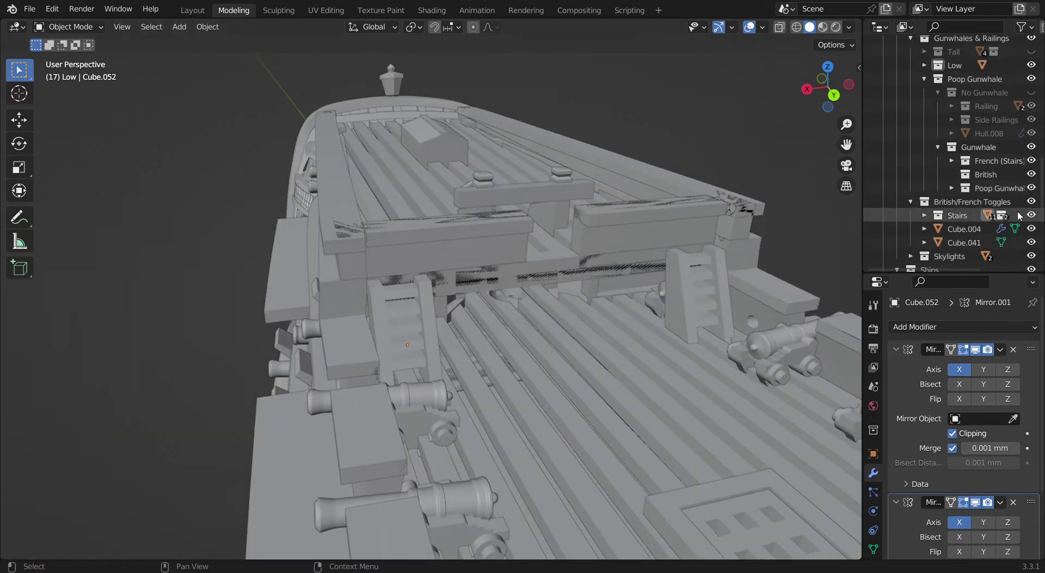
click(924, 214)
scroll(969, 215, down, 2)
click(1033, 199)
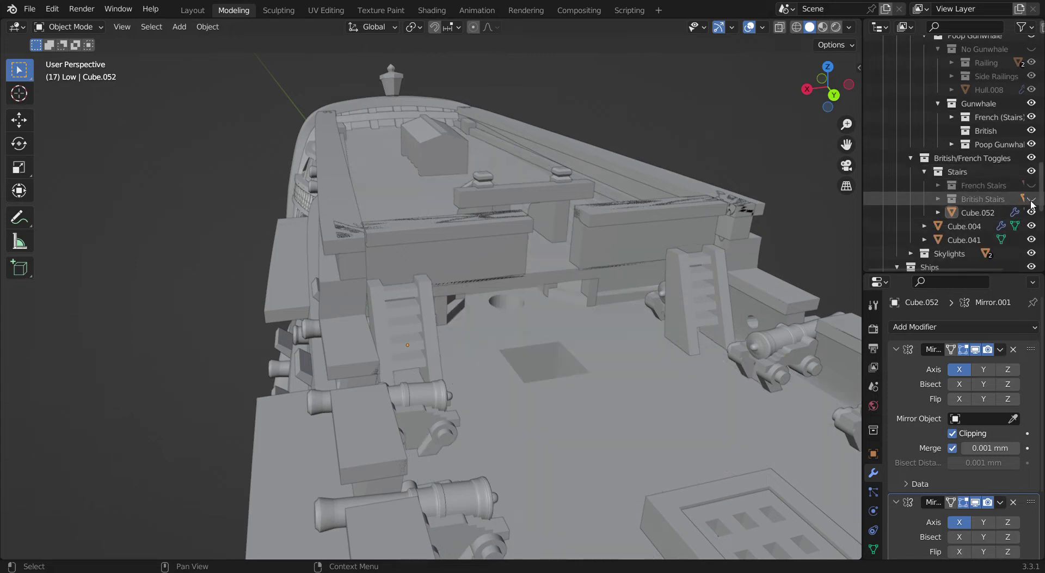
click(1032, 185)
middle_drag(692, 209, 621, 191)
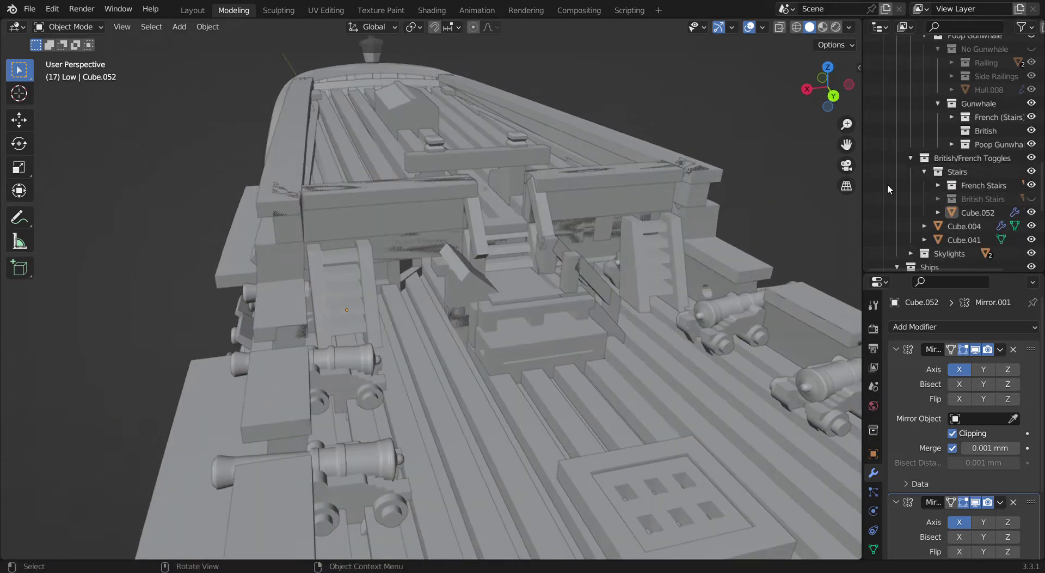
Compare the British and French Stairs by swapping their visibility, leaving French Stairs shown and British Stairs hidden
click(1032, 185)
click(1032, 200)
middle_drag(468, 283, 392, 276)
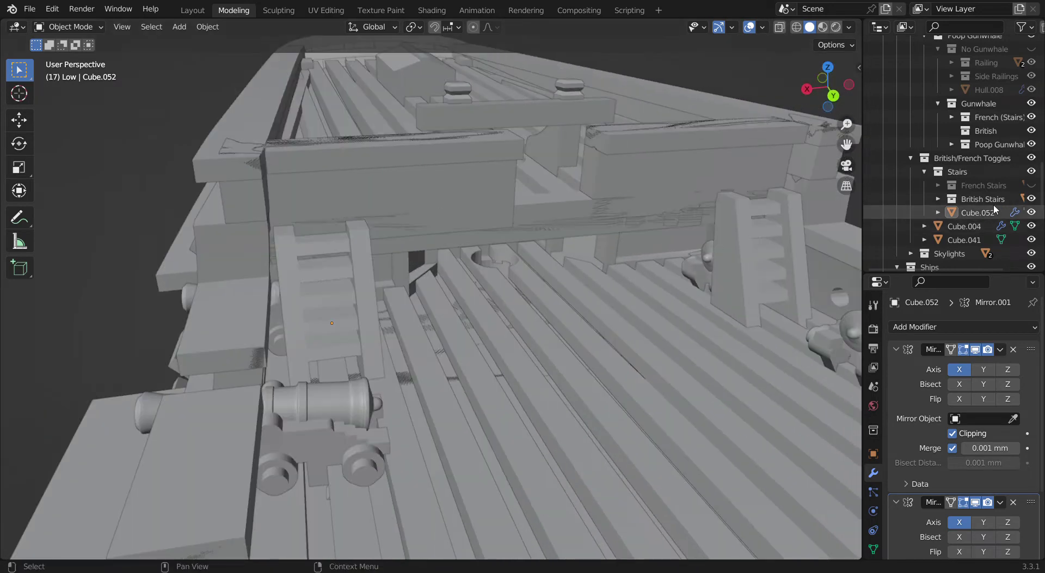
click(1033, 200)
click(1032, 186)
middle_drag(586, 311, 562, 318)
scroll(562, 314, up, 4)
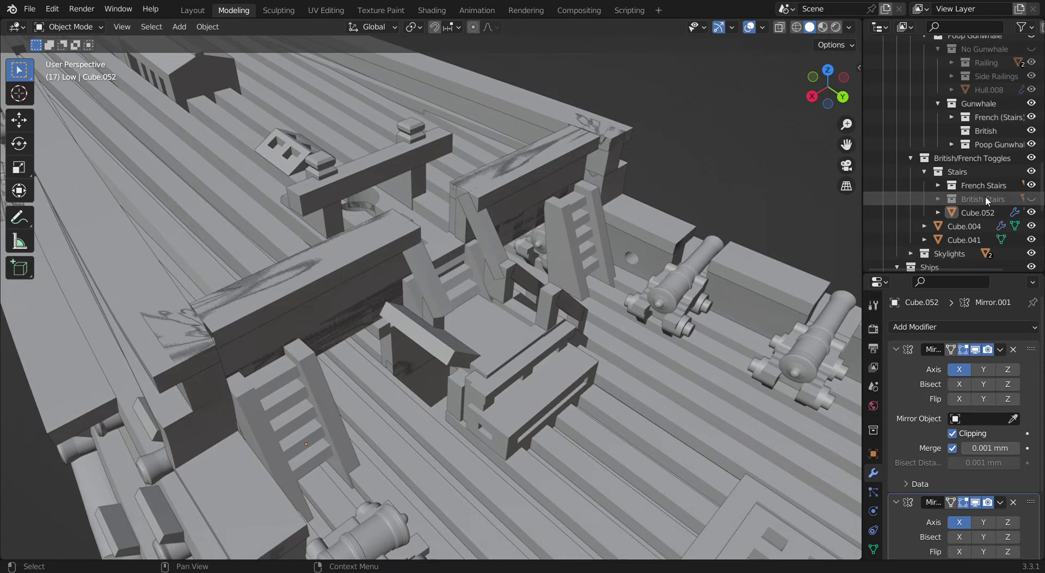
Move the side stairs object Cube.052 into the British Stairs collection
click(975, 213)
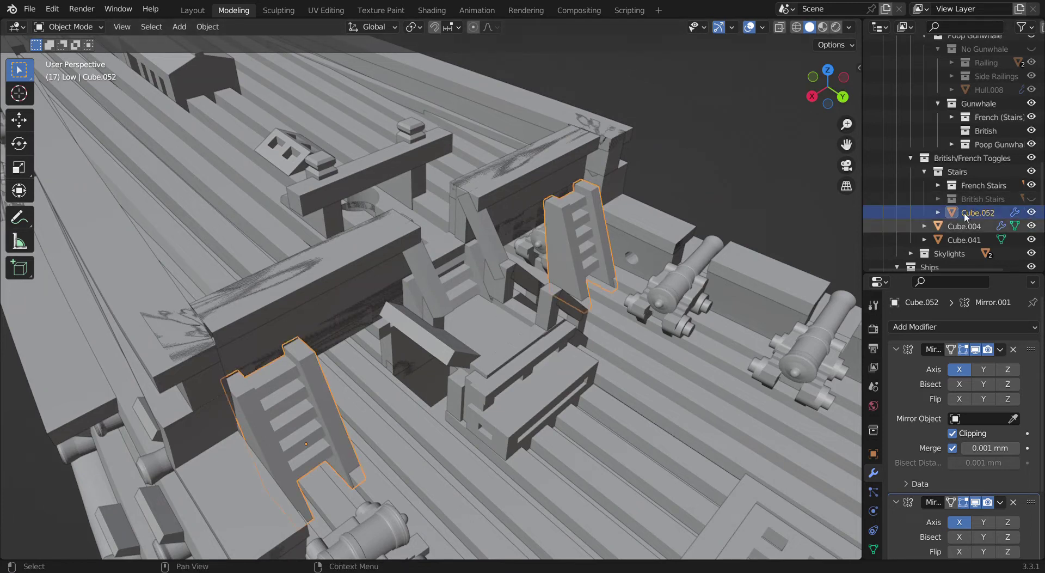
drag(975, 213, 988, 198)
scroll(706, 169, down, 3)
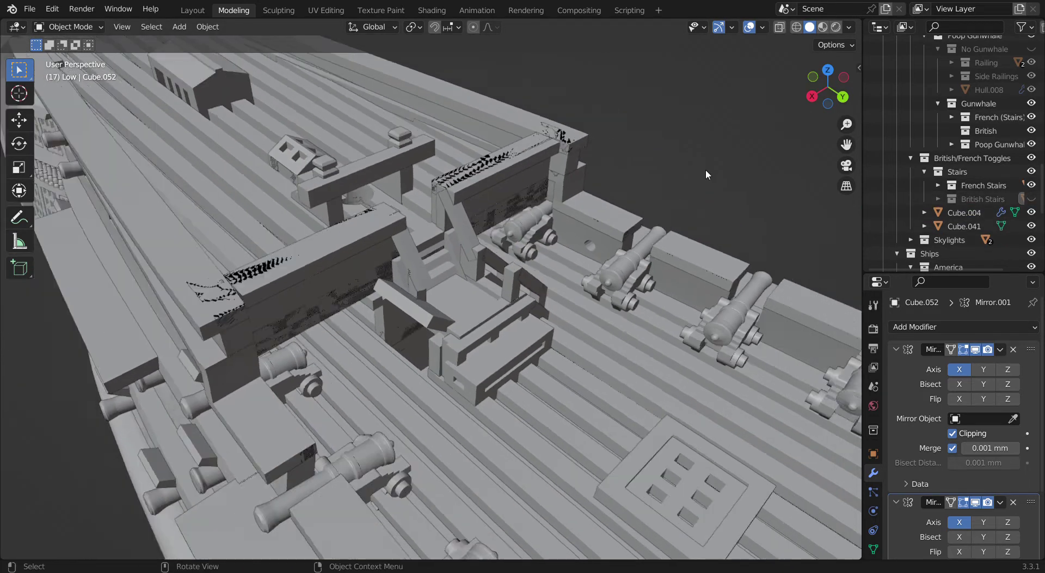
Select the two poop deck skylights in turn, ending on the smaller one, and briefly hide and restore it
scroll(991, 189, down, 3)
middle_drag(436, 205, 588, 226)
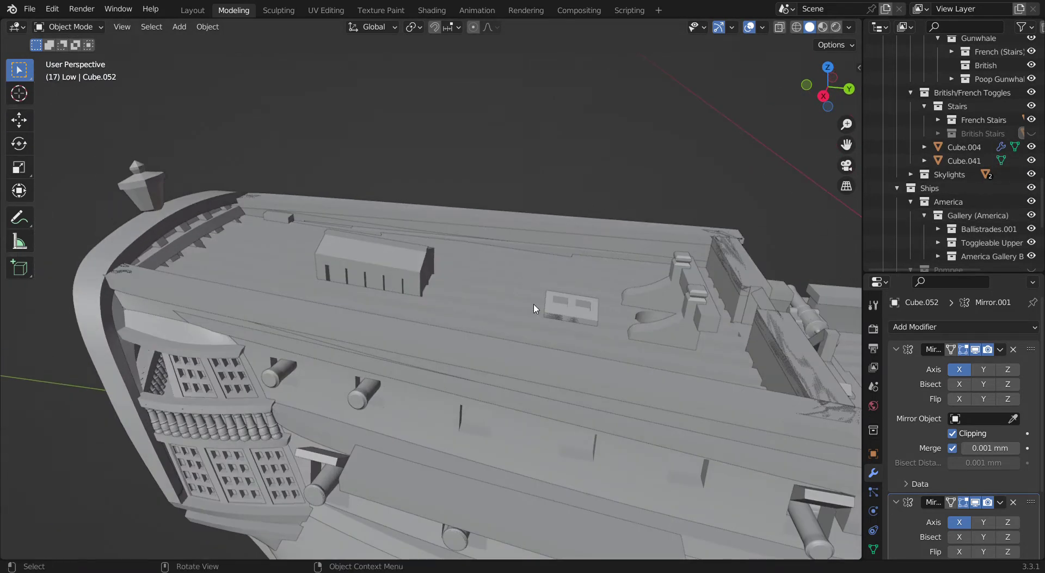
click(566, 314)
click(396, 266)
click(585, 310)
click(393, 282)
click(566, 314)
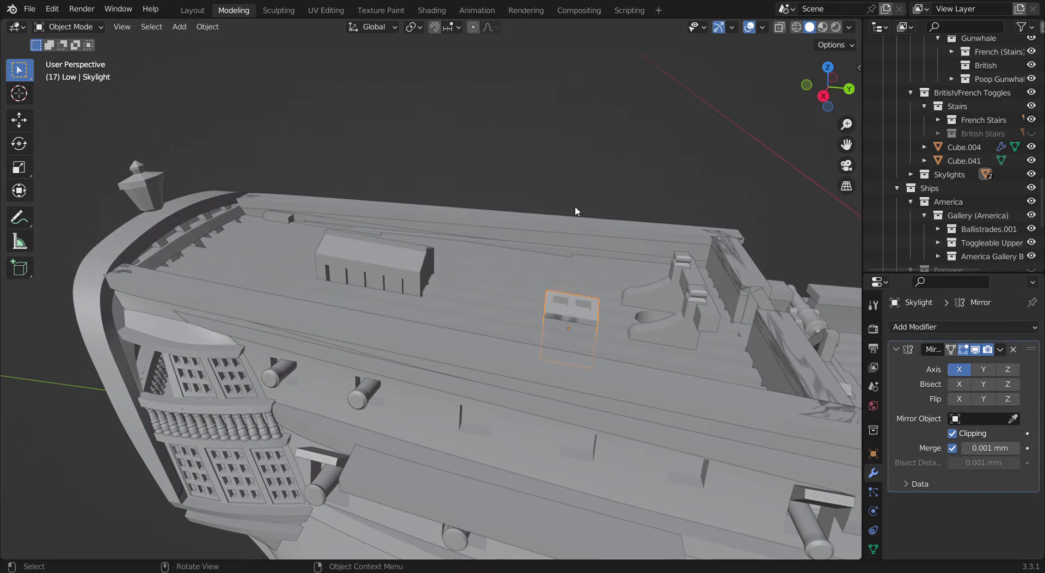
key(h)
key(alt+h)
Switch the Skylights collection off and on repeatedly to compare the poop deck, leaving it visible
click(1032, 174)
click(1032, 174)
click(1032, 174)
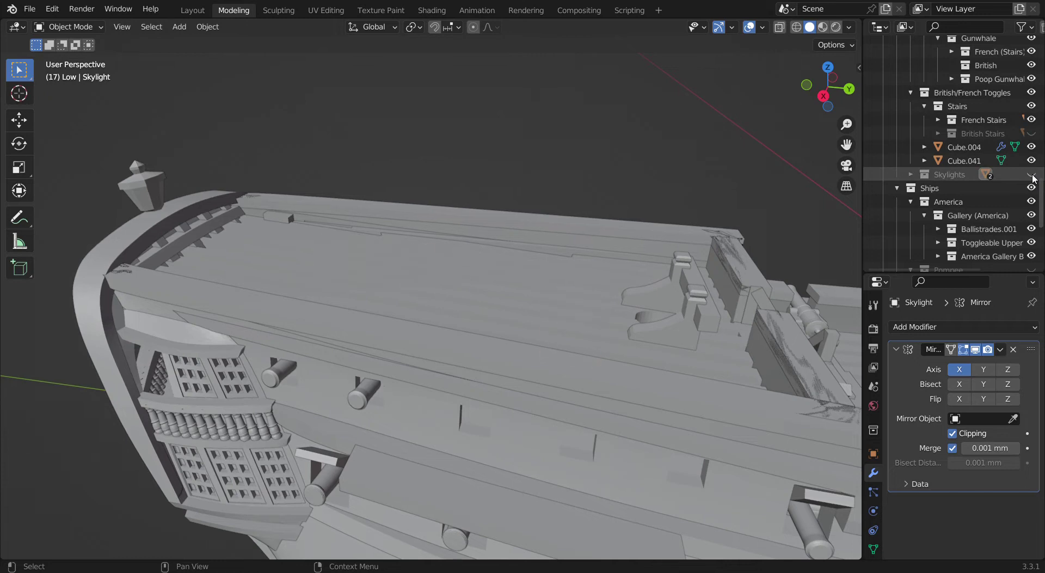
click(1031, 174)
click(1032, 174)
click(1032, 175)
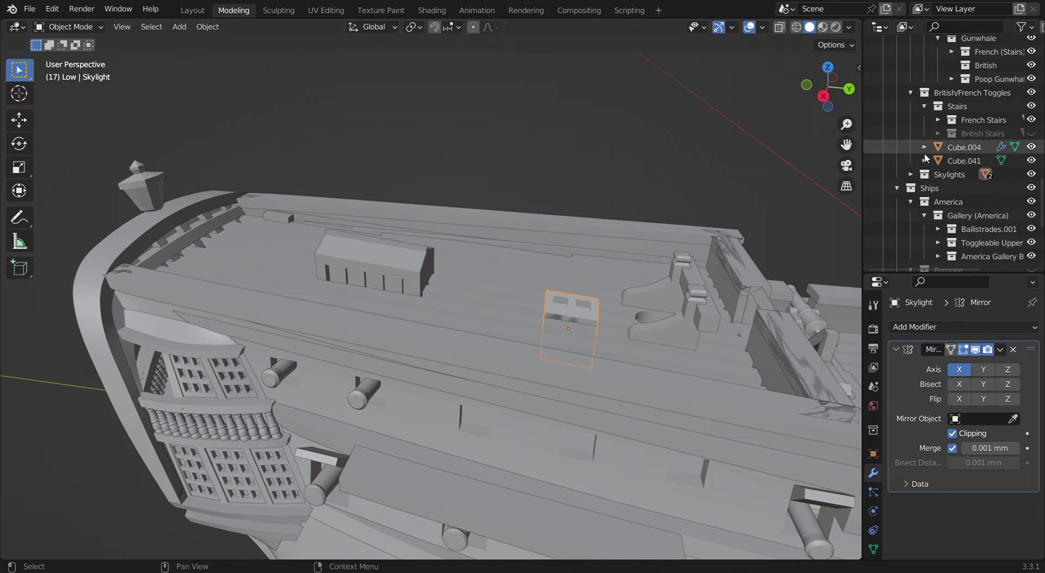
Select the upper stern gallery window panes, clear the selection, and hide the Toggleable Upper collection under Gallery (America)
scroll(926, 157, down, 1)
scroll(927, 157, down, 2)
middle_drag(362, 251, 462, 222)
middle_drag(463, 222, 619, 167)
scroll(478, 201, down, 3)
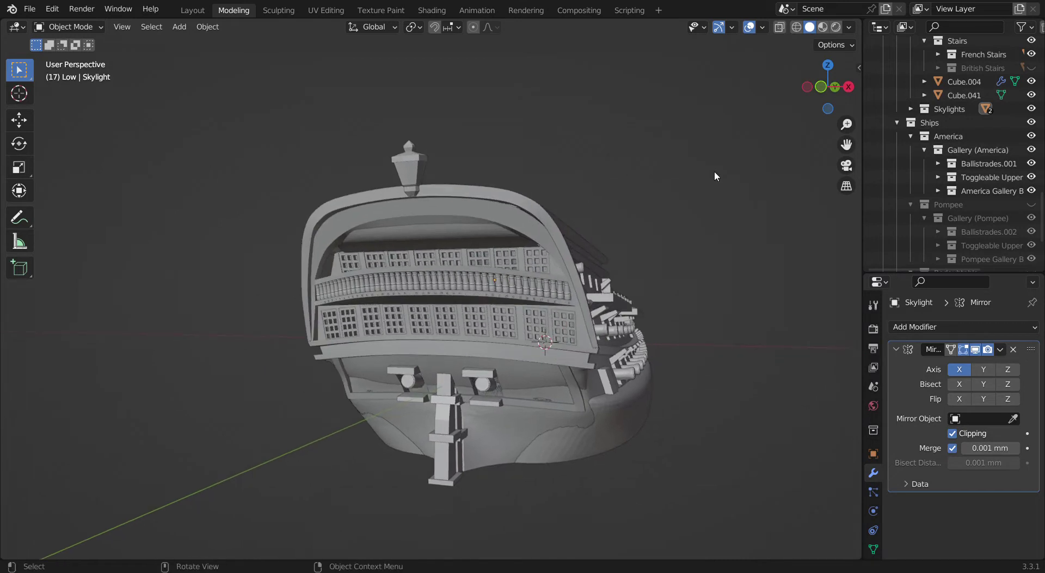
middle_drag(578, 258, 599, 275)
scroll(606, 277, up, 4)
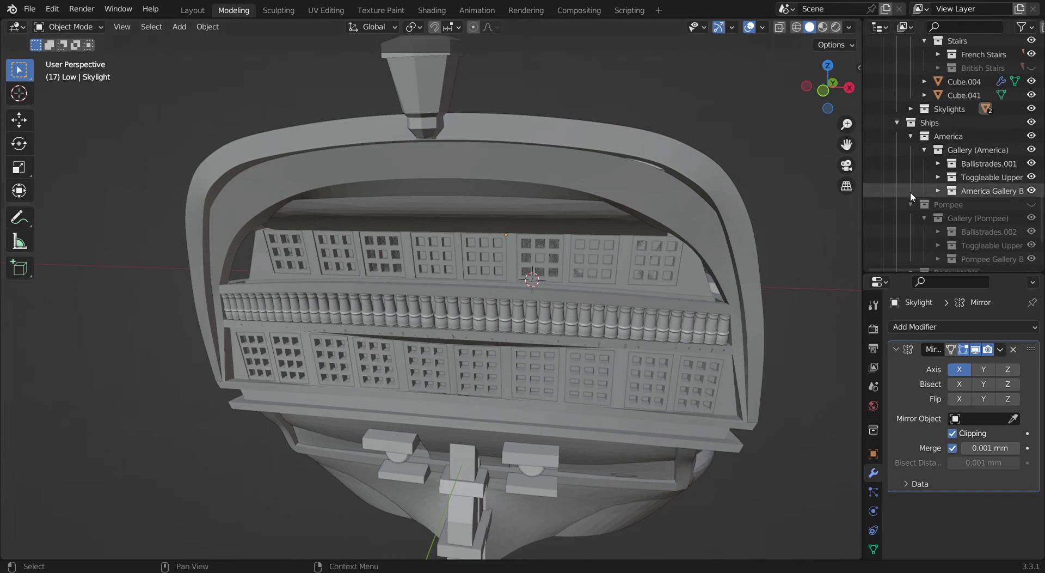
click(538, 245)
click(173, 301)
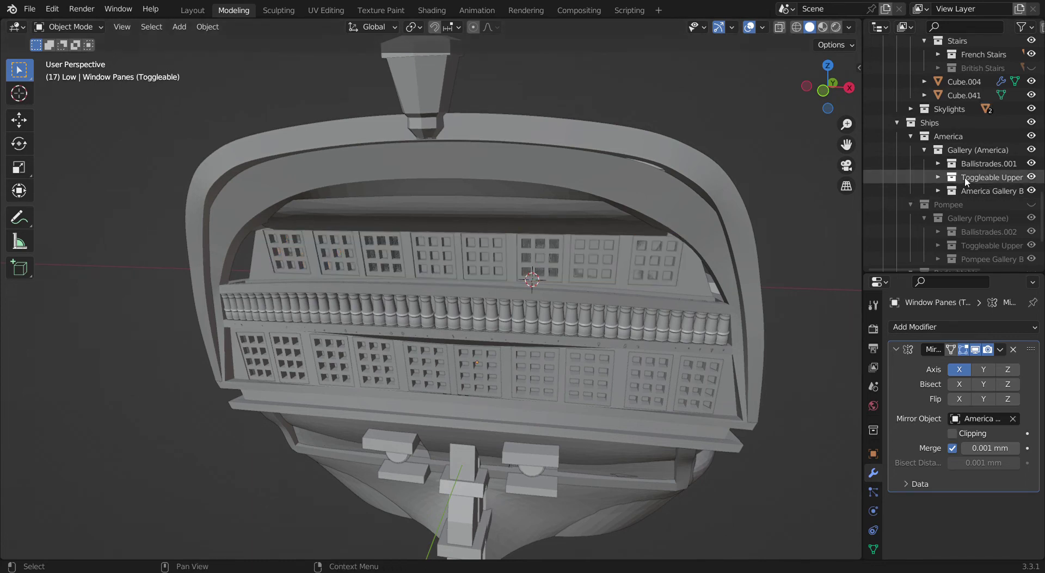
click(1032, 177)
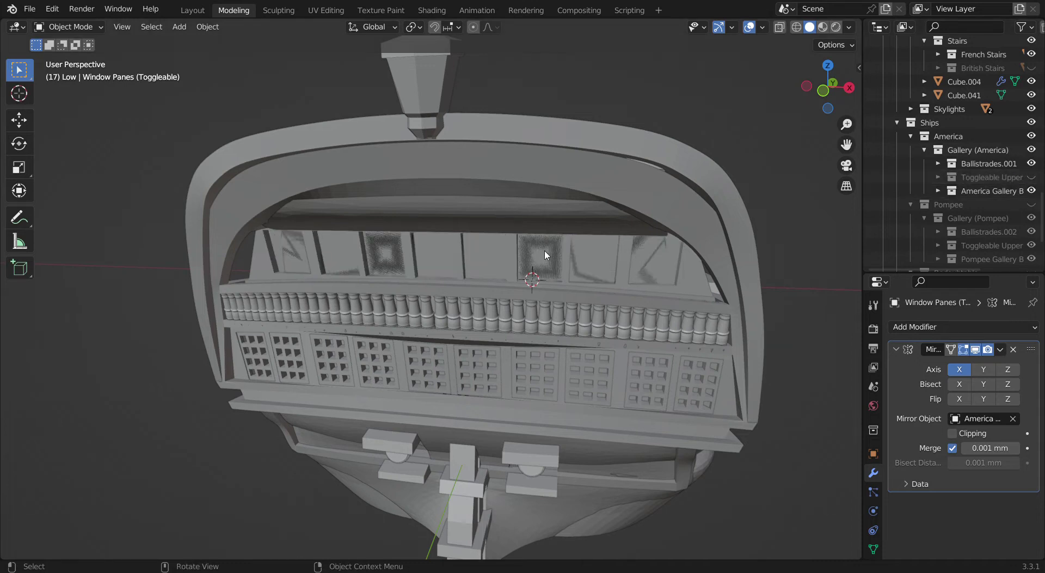
Select the hull, clear the America operand from the Boolean modifier after Masts, and locate the one using America Optional Upper Windows' Crop
middle_drag(534, 248, 497, 265)
click(497, 261)
scroll(698, 387, down, 2)
scroll(960, 405, down, 12)
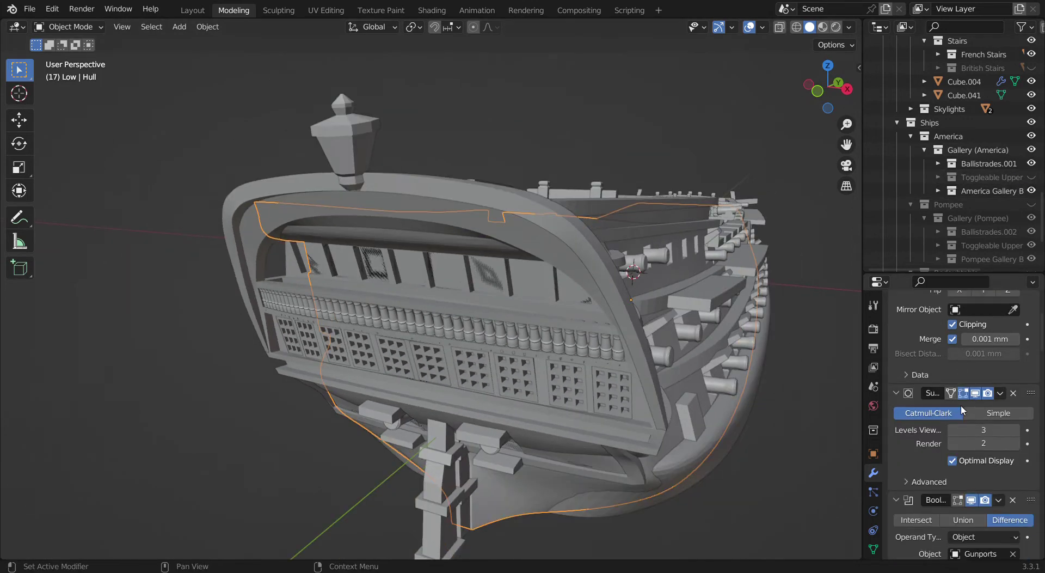
scroll(962, 408, down, 10)
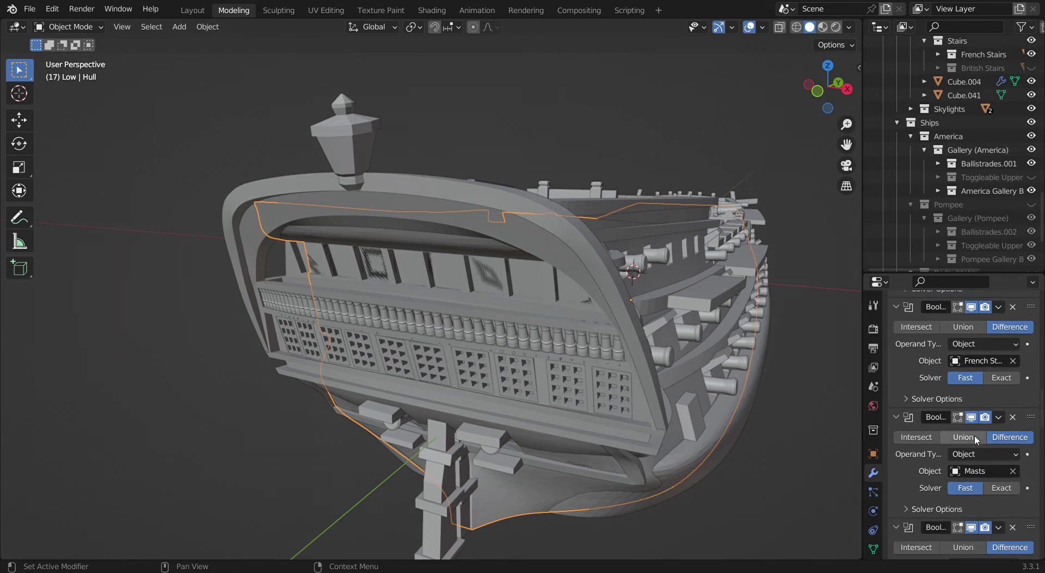
scroll(979, 448, down, 5)
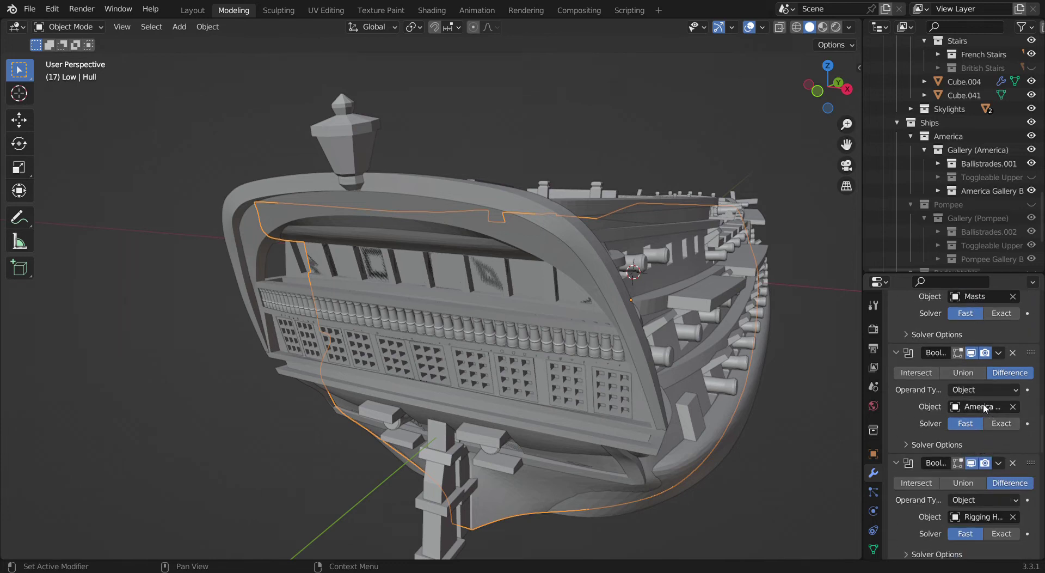
click(1014, 407)
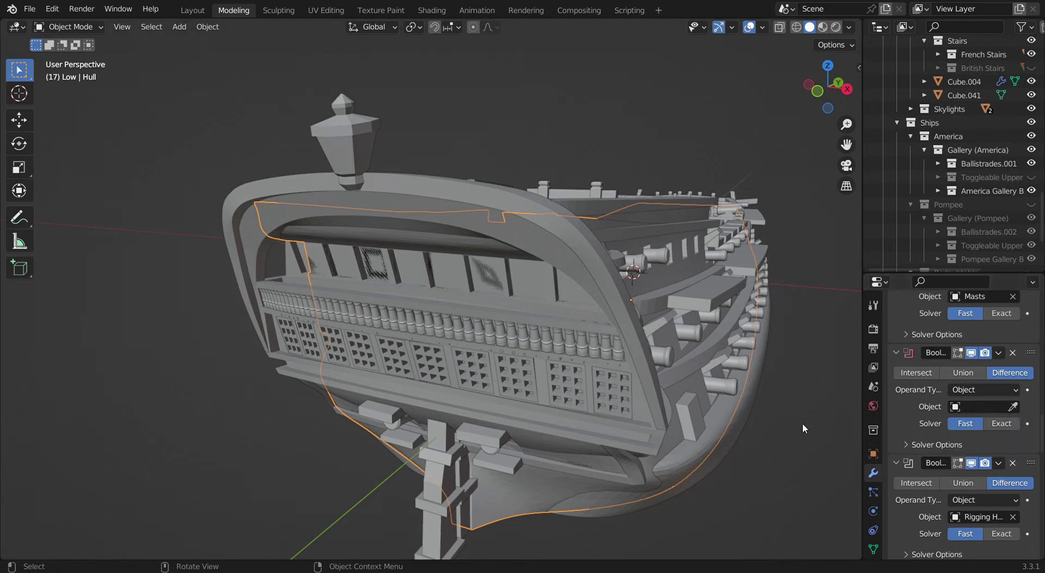
middle_drag(785, 423, 786, 411)
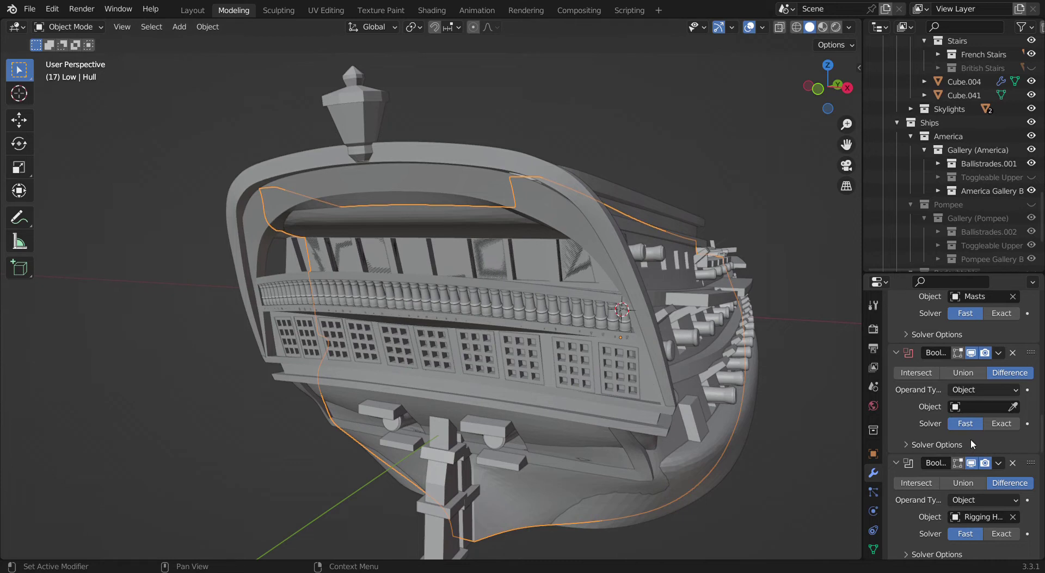
scroll(972, 438, down, 10)
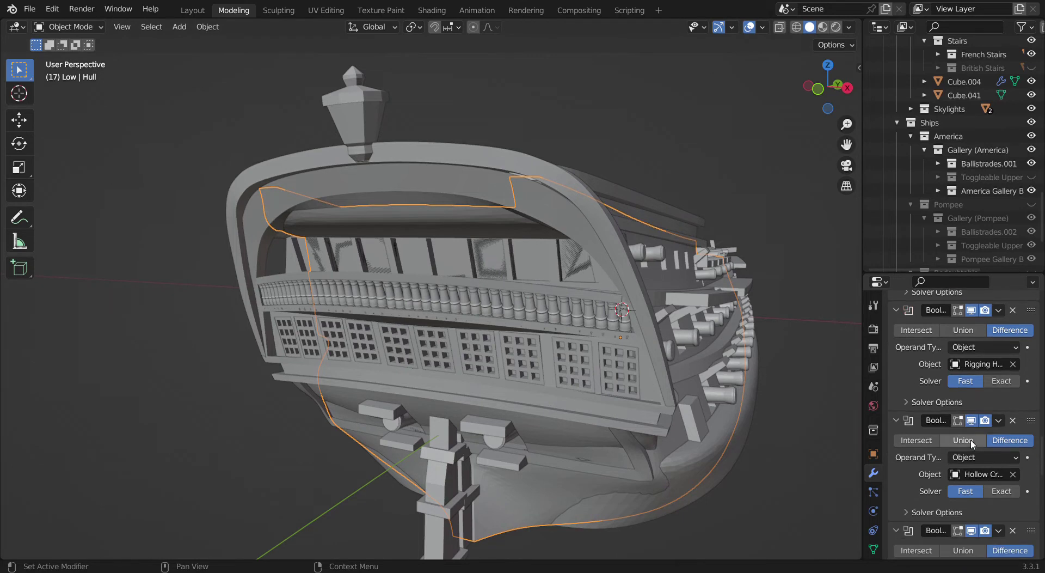
scroll(972, 445, down, 8)
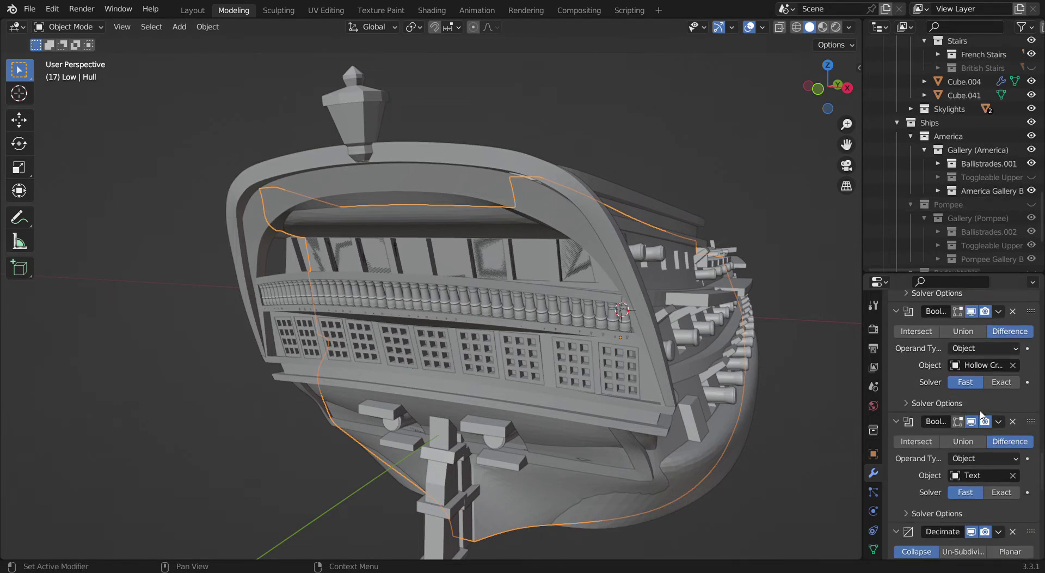
scroll(976, 432, down, 4)
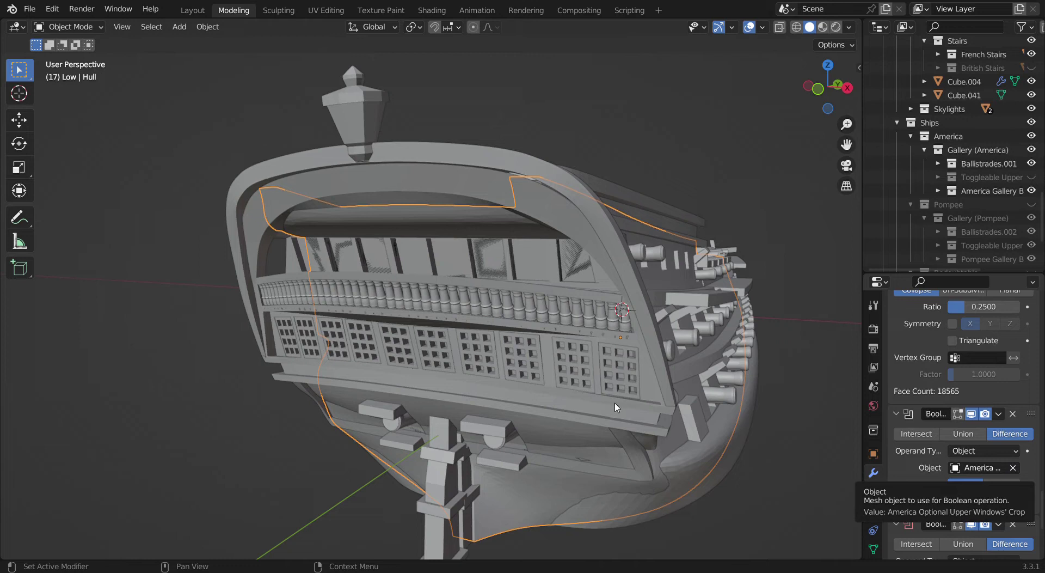
Select the America stern gallery and clear the America operand object from the Boolean modifier above its Decimate modifier
middle_drag(616, 403, 569, 413)
scroll(588, 399, up, 4)
scroll(523, 383, up, 5)
click(449, 325)
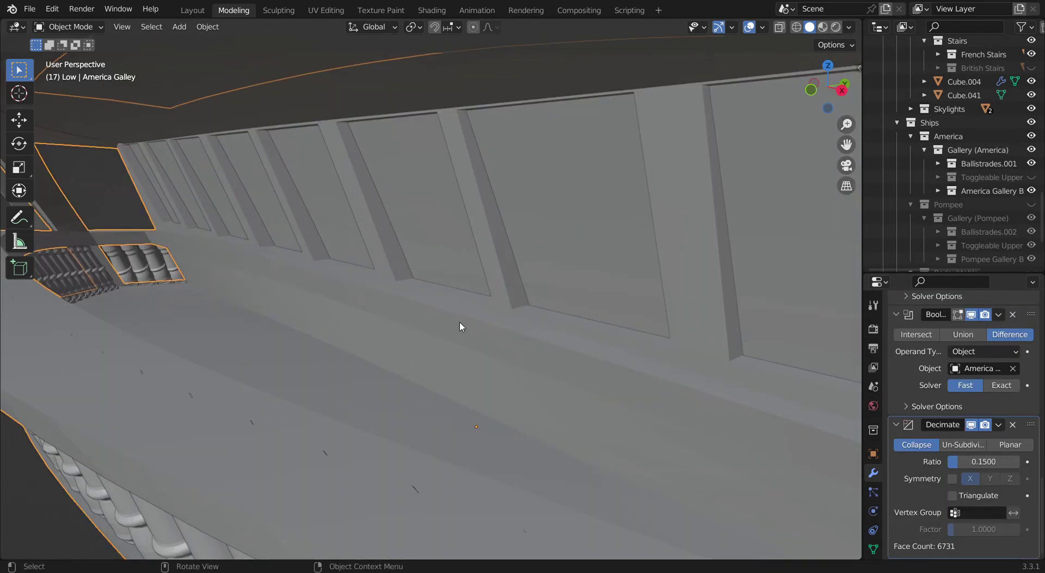
click(1014, 369)
scroll(490, 414, down, 8)
middle_drag(480, 413, 557, 434)
Undo the Boolean operand changes and preceding edits until the Toggleable Upper collection under Gallery (America) is shown again
key(ctrl+z)
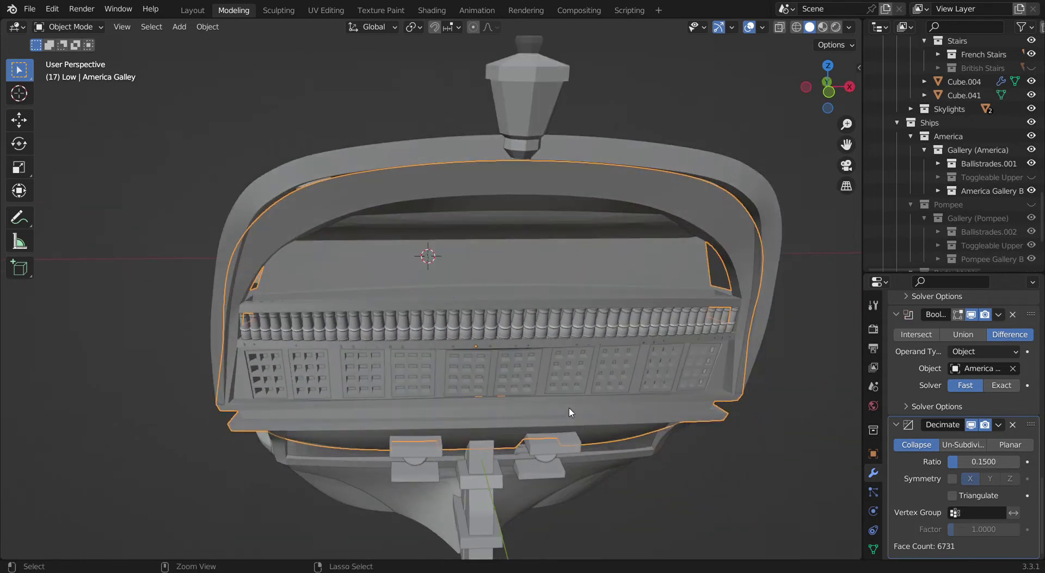
key(ctrl+z)
middle_drag(661, 415, 615, 402)
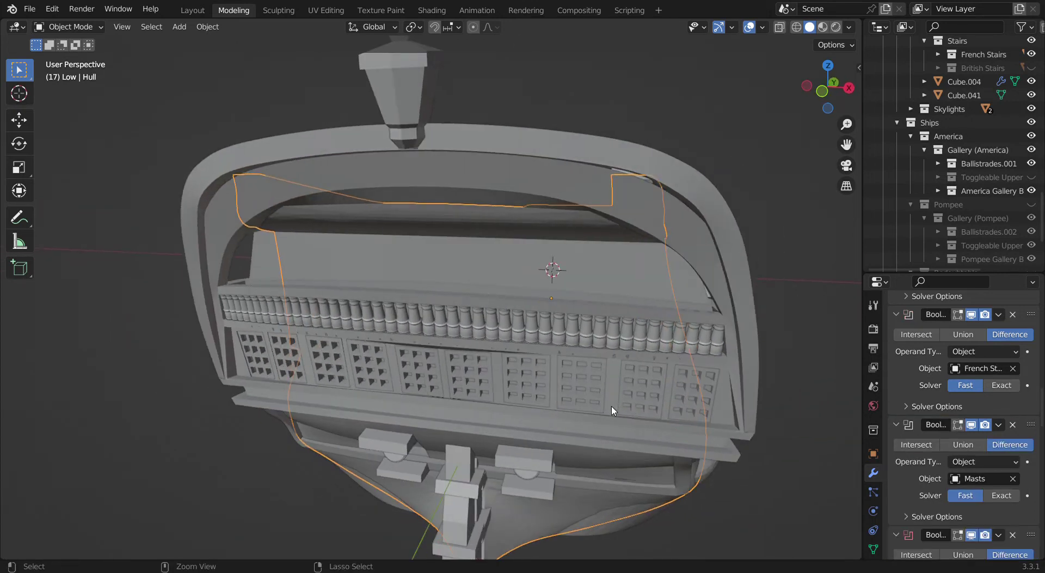
middle_drag(548, 412, 455, 402)
key(ctrl+z)
key(ctrl+z)
middle_drag(554, 387, 579, 379)
key(ctrl+z)
key(ctrl+z)
middle_drag(544, 348, 577, 342)
key(ctrl+z)
key(ctrl+z)
middle_drag(547, 300, 752, 294)
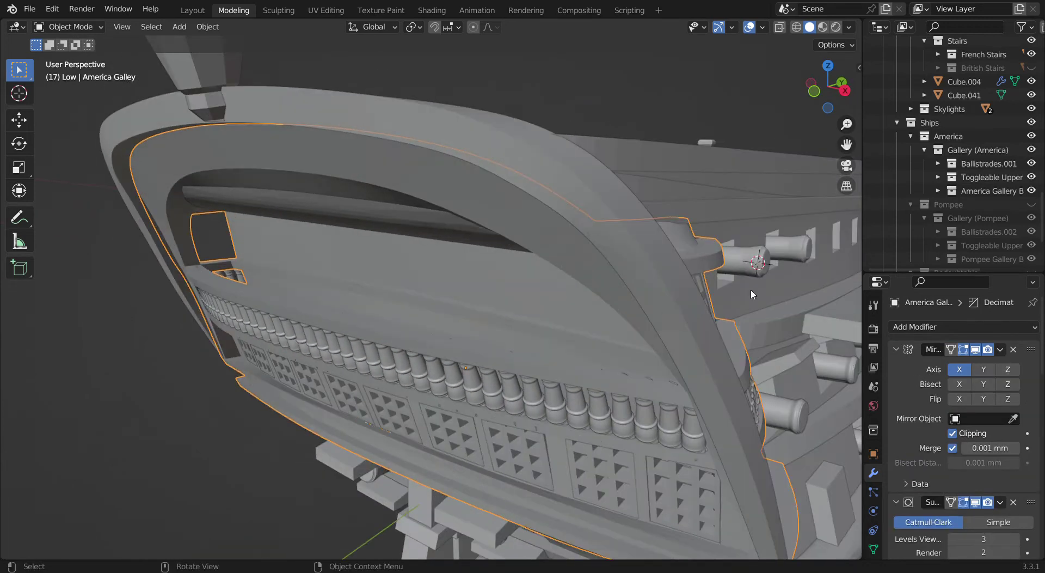
Hide the Gallery (America) collection and show the Pompee collection to compare the stern gallery designs
click(1032, 151)
click(1032, 205)
middle_drag(593, 245, 627, 228)
scroll(627, 228, down, 3)
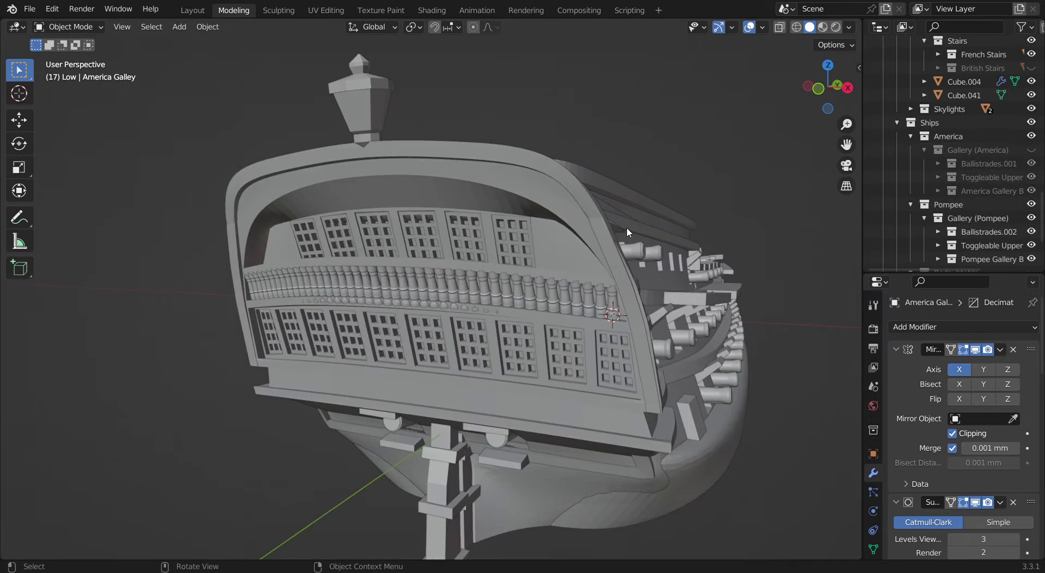
middle_drag(727, 235, 667, 245)
Swap the Pompee collection back to Gallery (America) and inspect its stern gallery from the right side and the rear
click(1031, 205)
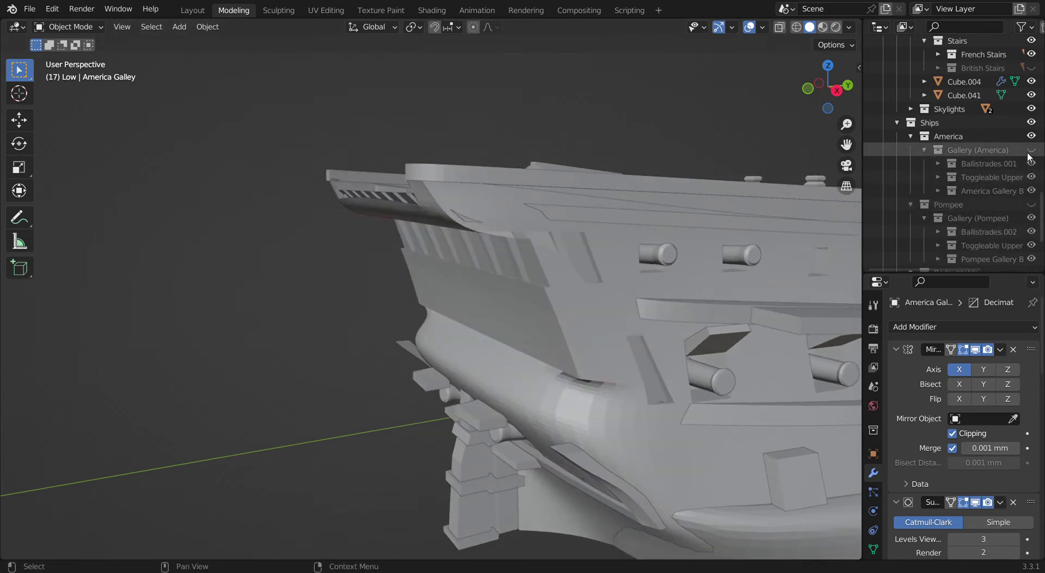
click(1032, 151)
click(582, 146)
middle_drag(583, 146, 536, 243)
key(KP_3)
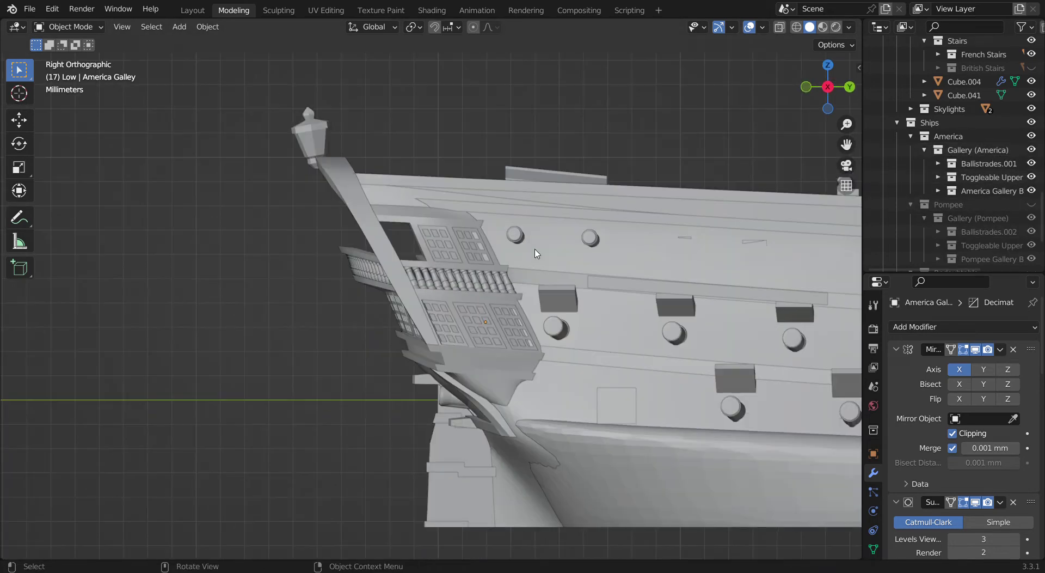
scroll(485, 243, up, 3)
middle_drag(385, 180, 521, 247)
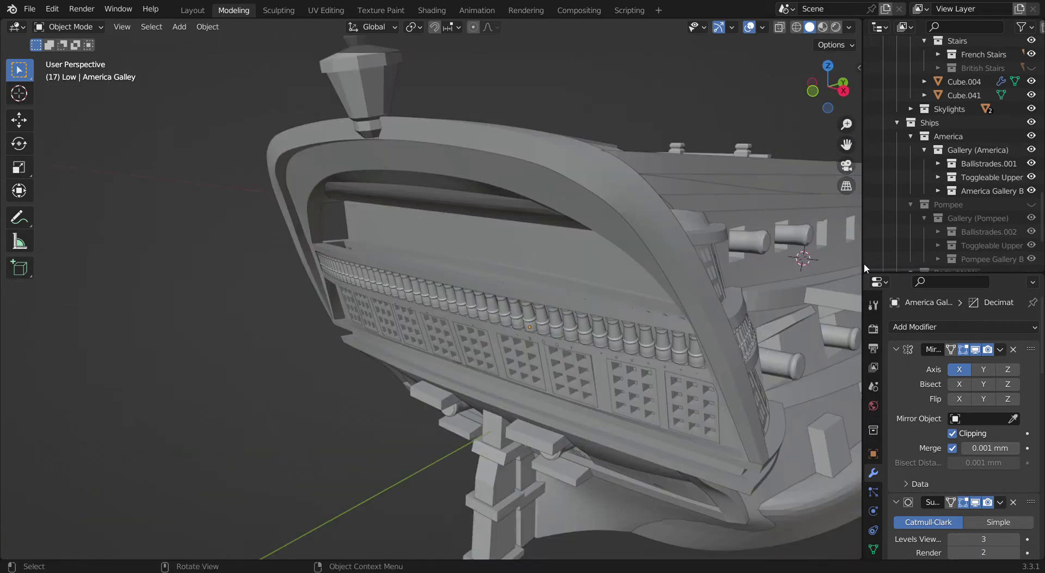
Hide Gallery (America), show the Pompee collection, and select the Pompee gallery to examine its side and stern windows up close
click(1031, 150)
click(1031, 209)
key(KP_3)
scroll(460, 217, up, 3)
middle_drag(460, 217, 496, 291)
click(233, 188)
middle_drag(233, 187, 308, 202)
click(199, 212)
middle_drag(204, 211, 784, 180)
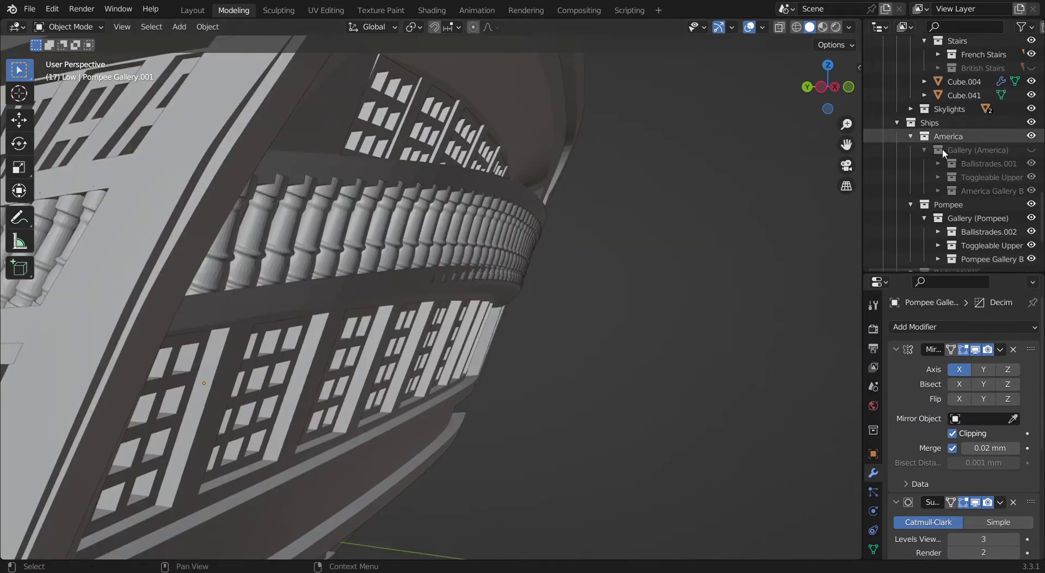
middle_drag(708, 191, 473, 229)
scroll(972, 196, down, 2)
Hide the Pompee collection and show the Redoubtable collection on the ship's stern
click(1031, 161)
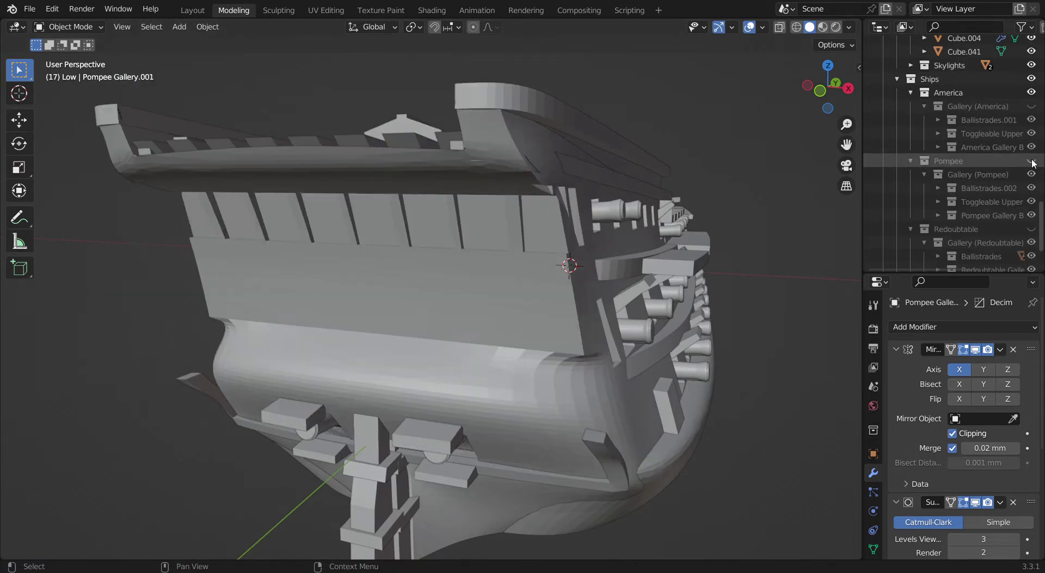
scroll(1033, 229, down, 2)
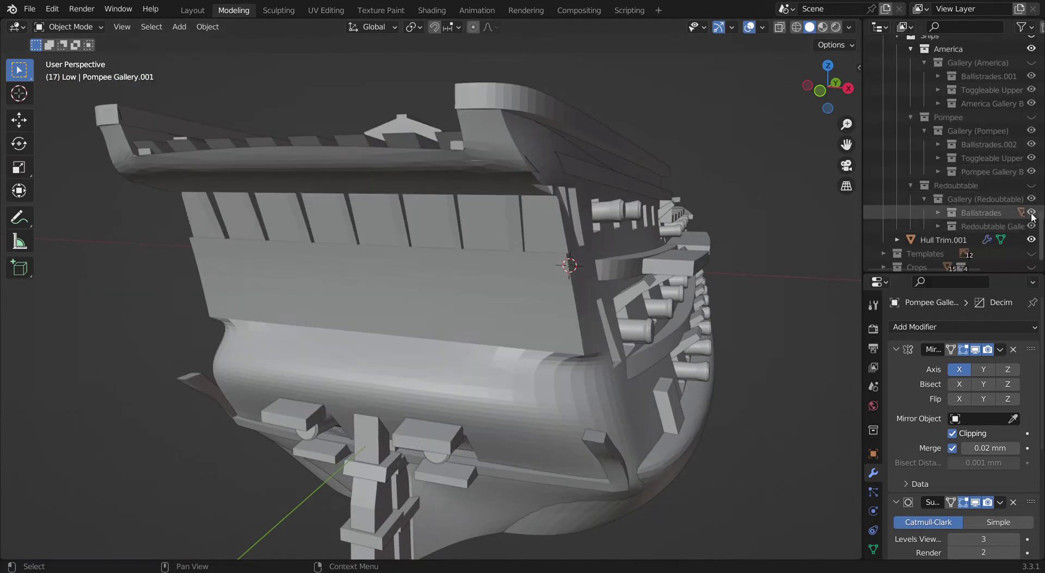
click(1032, 186)
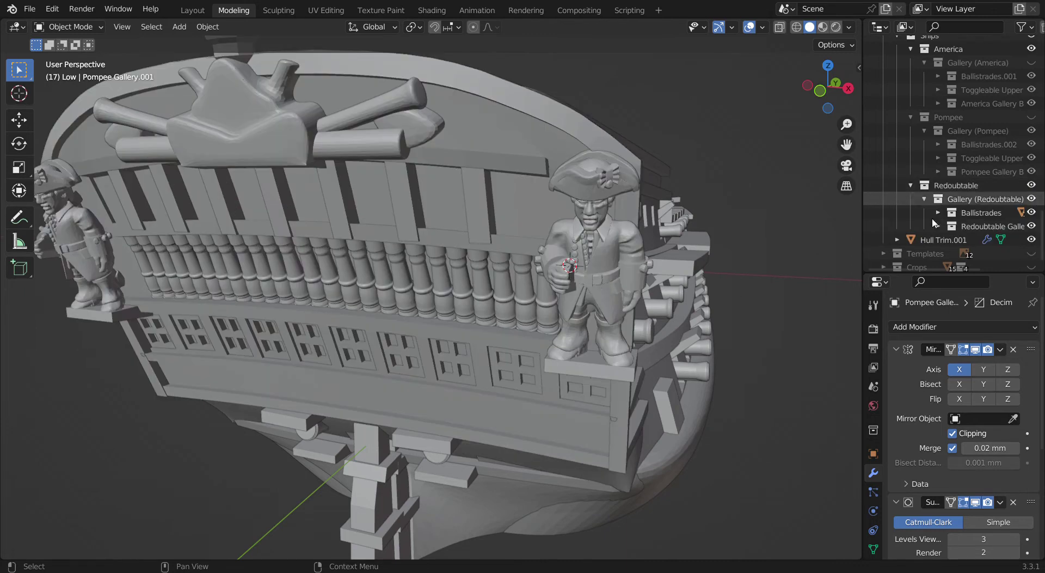
scroll(596, 261, down, 4)
middle_drag(600, 248, 438, 303)
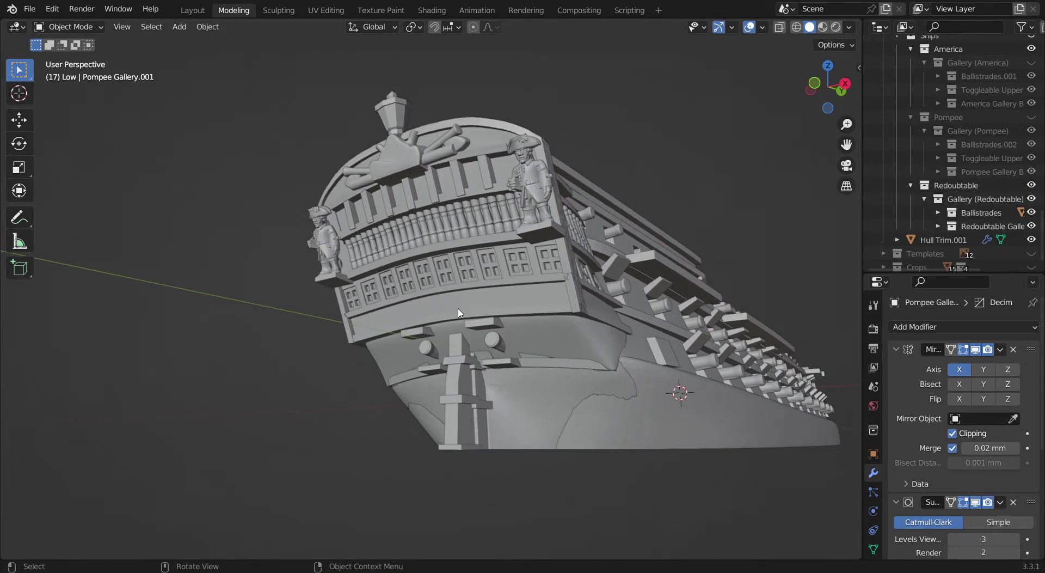
Examine the Redoubtable gallery from the side and select its carved stern figures
middle_drag(492, 296, 340, 252)
click(250, 229)
shift+middle_drag(249, 231, 384, 261)
scroll(384, 261, up, 2)
mouse_move(384, 260)
middle_down()
mouse_move(395, 267)
mouse_move(373, 263)
middle_up()
click(217, 276)
scroll(245, 277, down, 2)
middle_drag(296, 283, 439, 307)
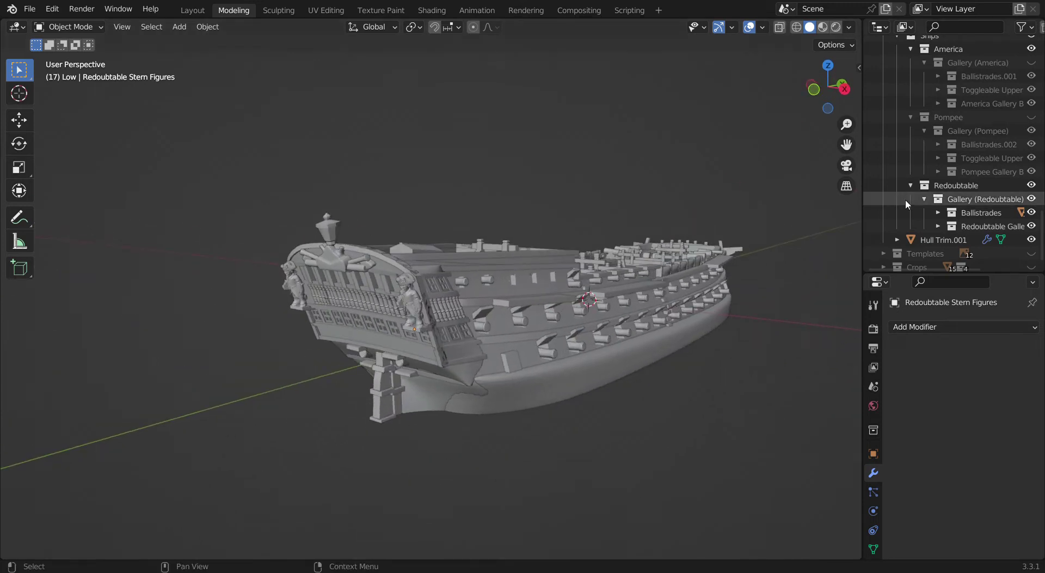
Inspect the ship's decks and broadside toward the bow, and bring up the Guns & Gunlids collections in the outliner
scroll(906, 199, down, 1)
middle_drag(636, 271, 583, 299)
shift+middle_drag(742, 267, 568, 291)
middle_drag(551, 326, 508, 340)
scroll(508, 340, down, 4)
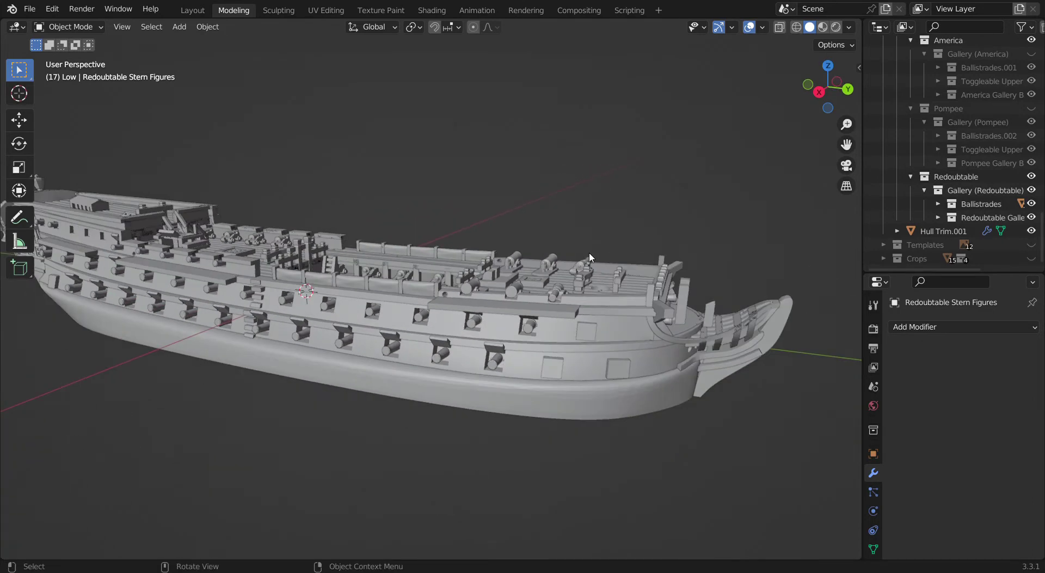
shift+middle_drag(590, 255, 697, 299)
scroll(548, 271, up, 1)
mouse_move(414, 253)
shift+middle_down()
mouse_move(548, 271)
mouse_move(458, 294)
mouse_move(467, 327)
mouse_move(416, 263)
shift+middle_up()
scroll(491, 234, up, 1)
shift+middle_drag(491, 233, 466, 222)
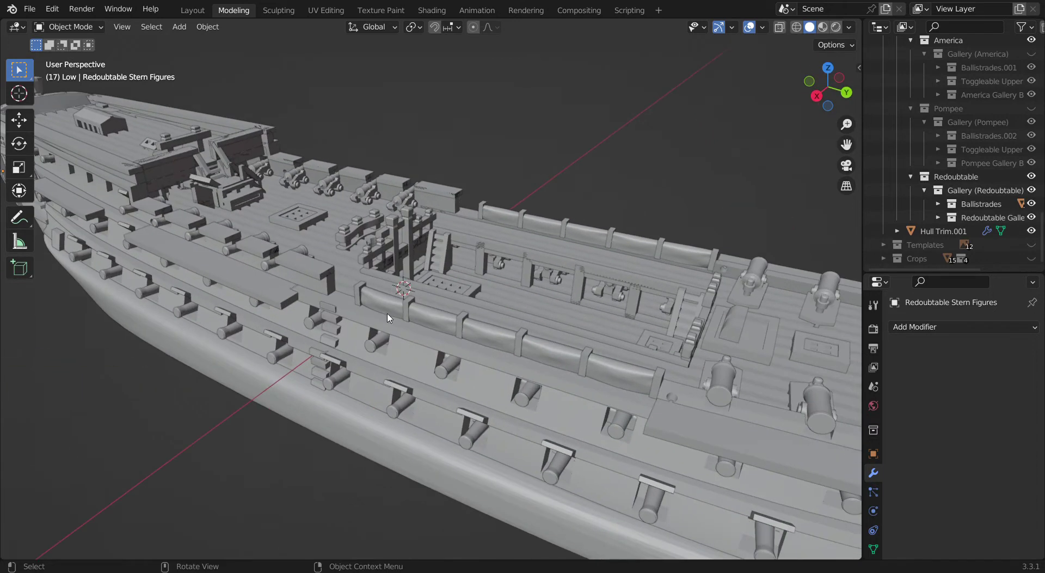
scroll(967, 207, up, 10)
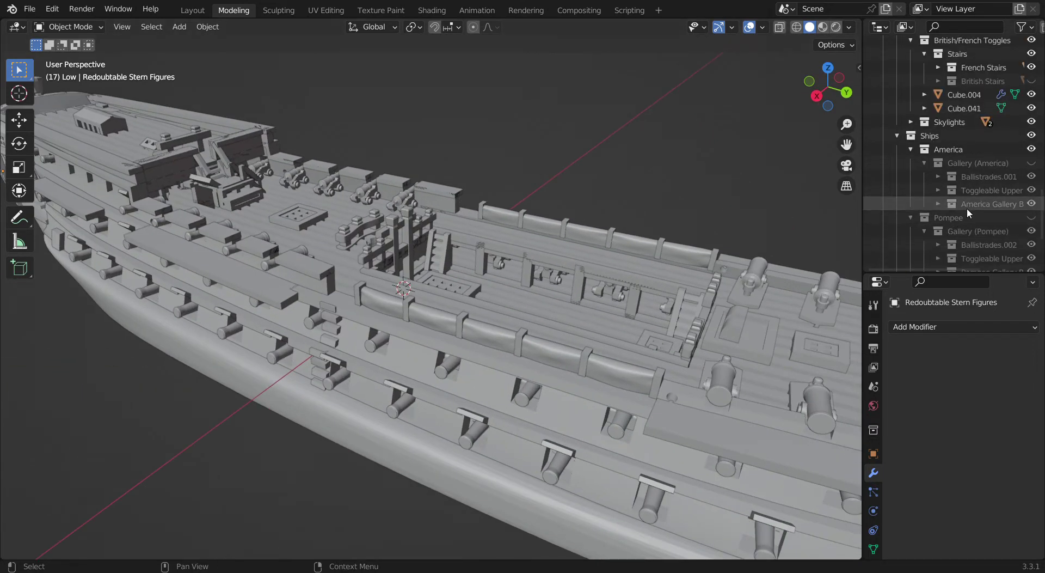
scroll(1007, 167, up, 3)
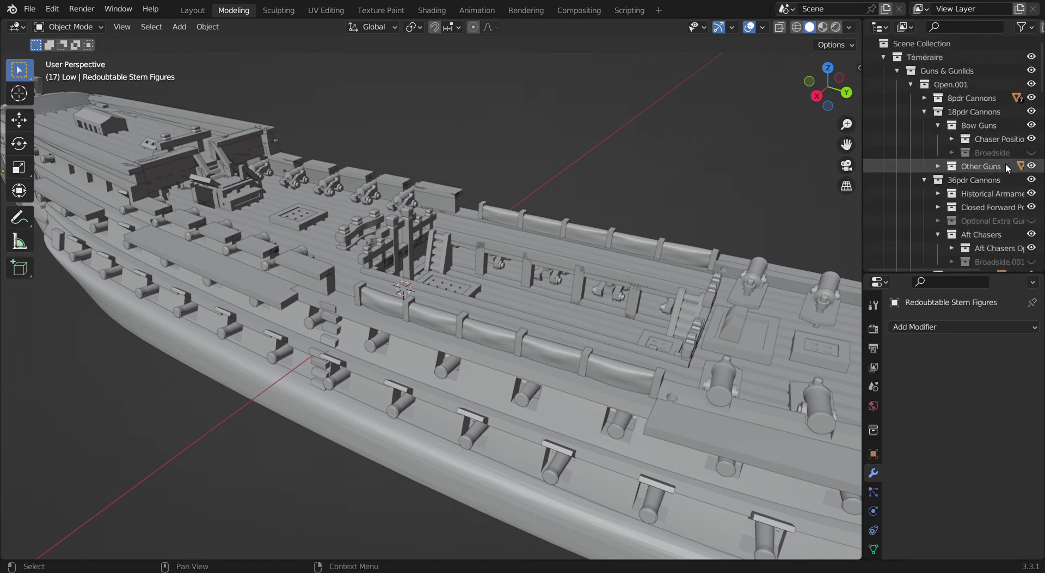
shift+middle_drag(632, 250, 493, 161)
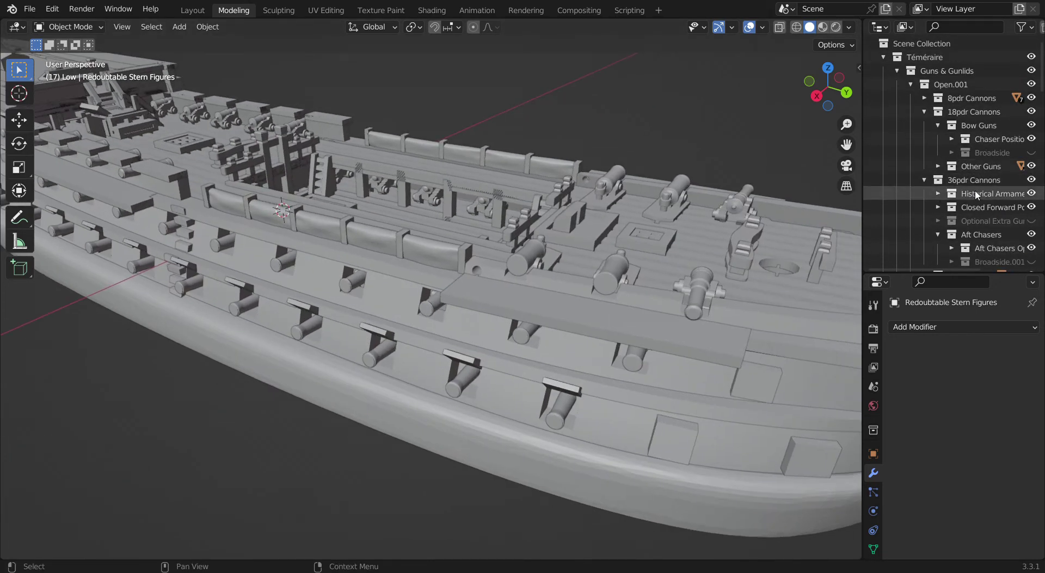
shift+middle_drag(639, 229, 559, 198)
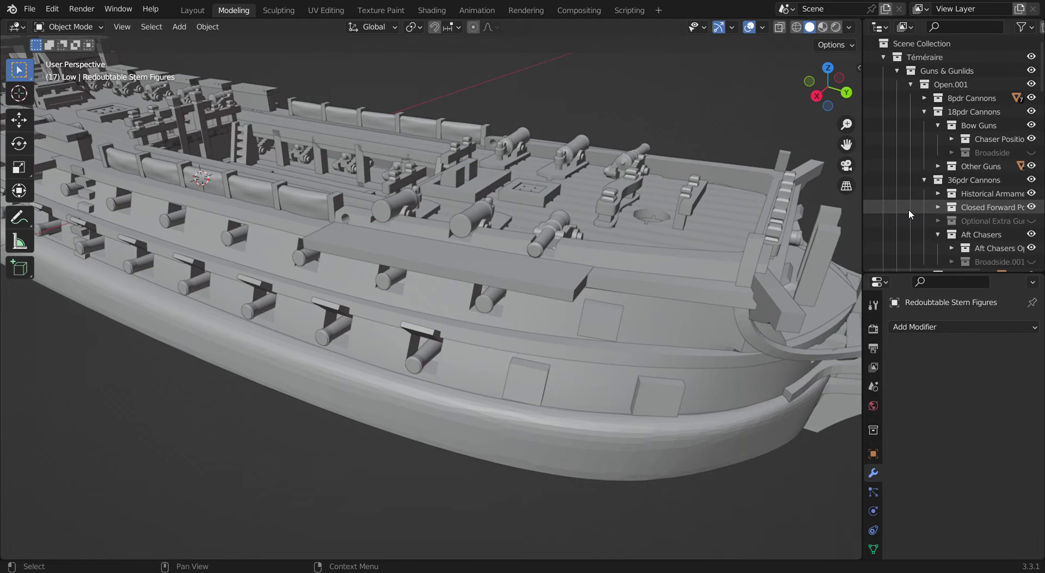
Briefly expand the historical armament collection, select the two closed forward gunlids on the lower gun deck, and clear the selection
click(938, 194)
click(939, 194)
middle_drag(477, 287, 461, 258)
click(462, 258)
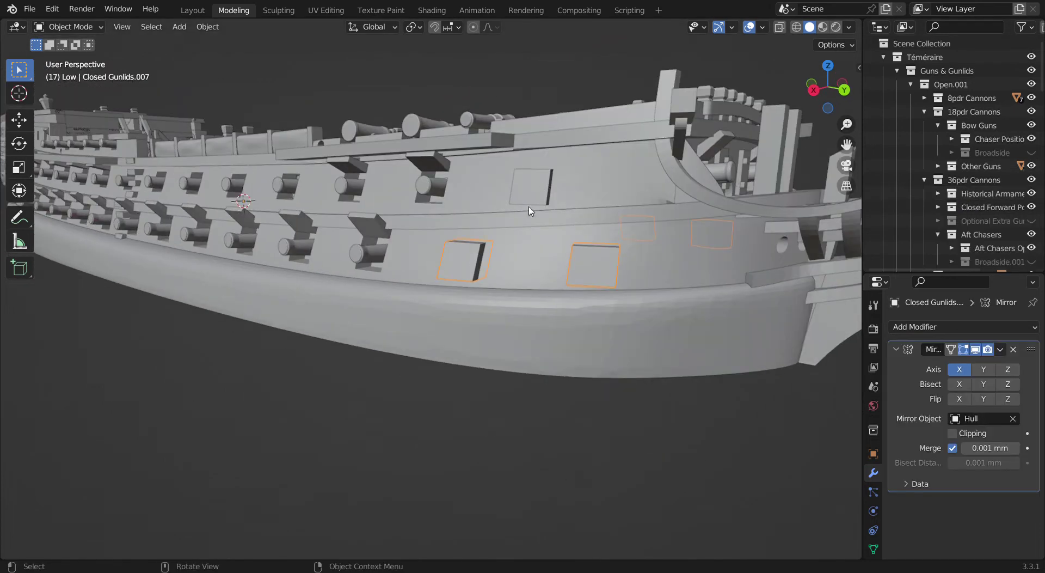
key(alt+a)
middle_drag(295, 302, 326, 289)
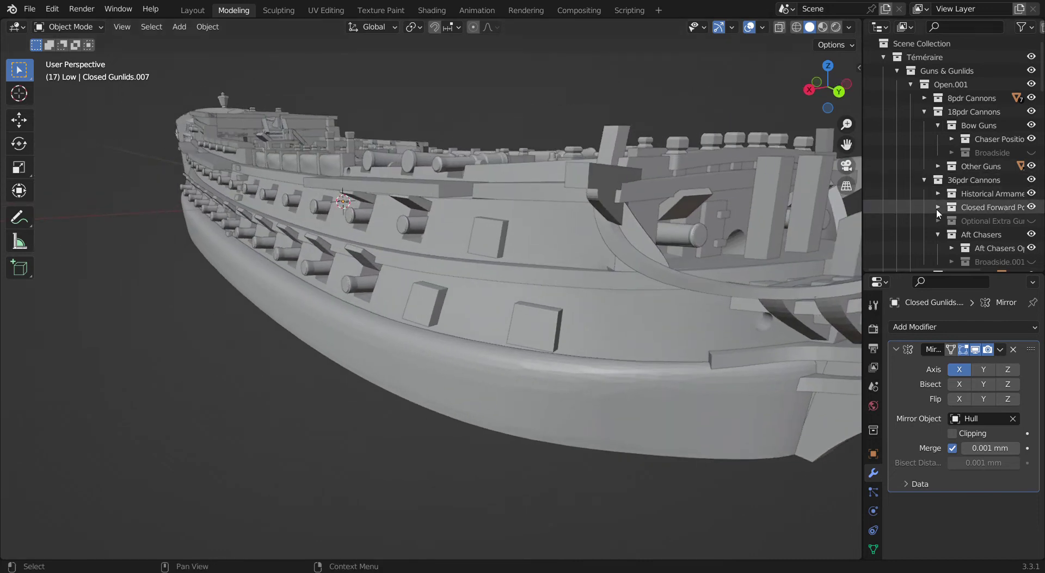
Show the Optional Extra Guns collection under 36pdr Cannons and hide the closed forward gunlids overlapping those guns
scroll(936, 208, down, 2)
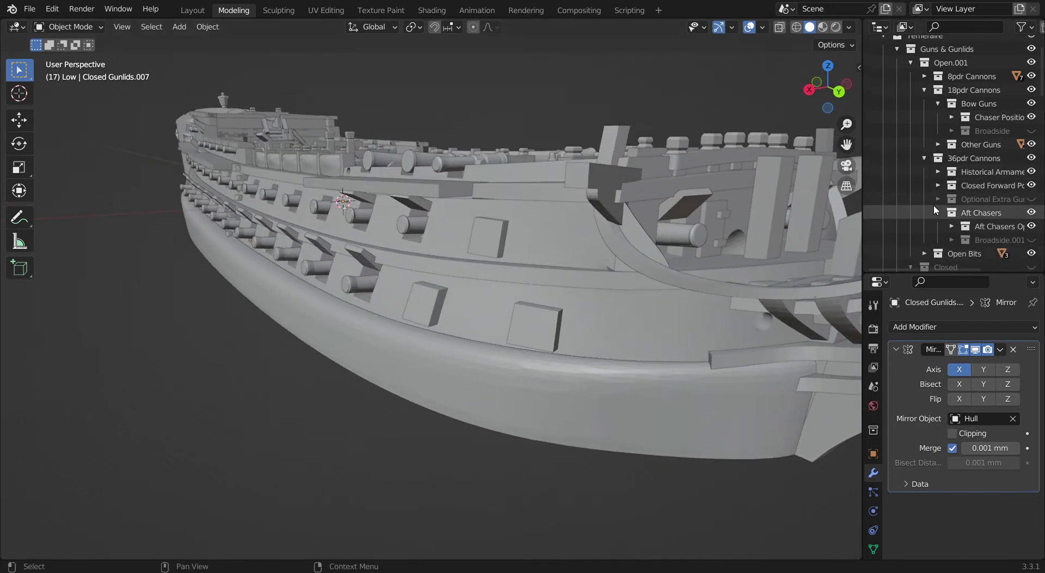
click(1032, 199)
click(938, 172)
click(938, 171)
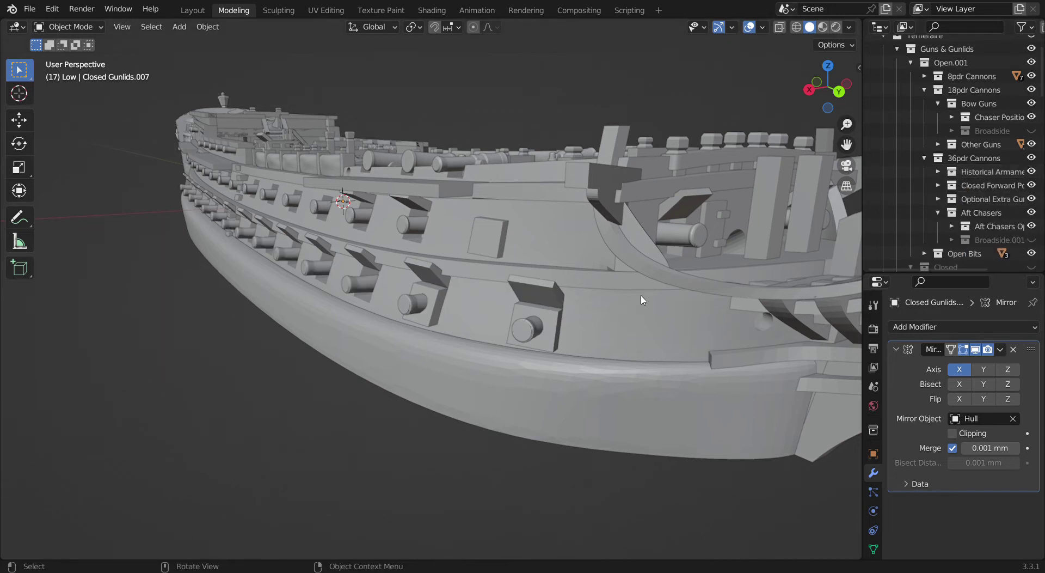
click(546, 326)
key(h)
Hide the Aft Chasers Open collection under 36pdr Cannons and show Broadside.001 in its place at the stern
scroll(467, 314, down, 4)
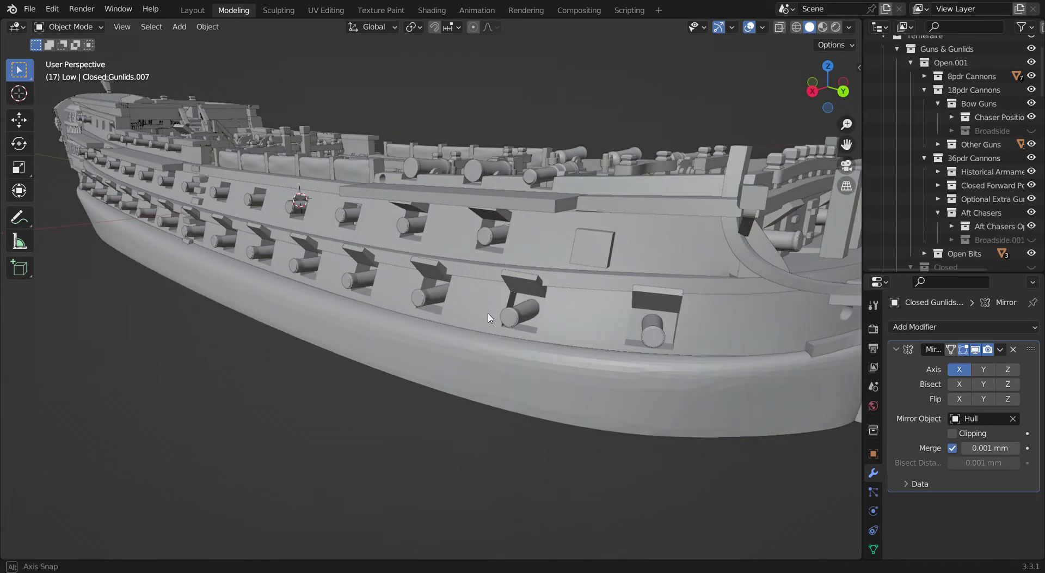
scroll(419, 313, down, 2)
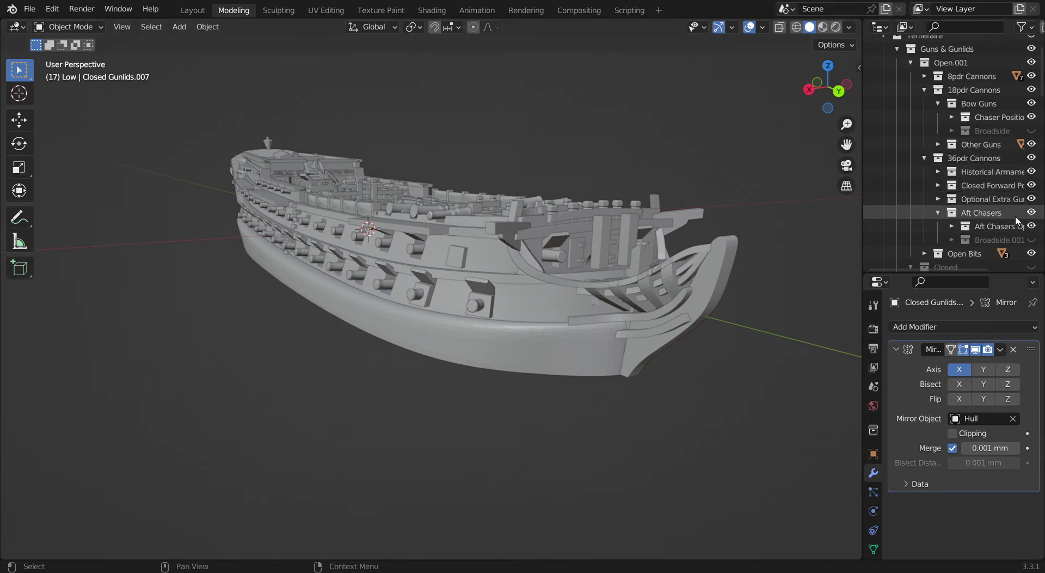
middle_drag(498, 261, 364, 280)
scroll(365, 281, up, 3)
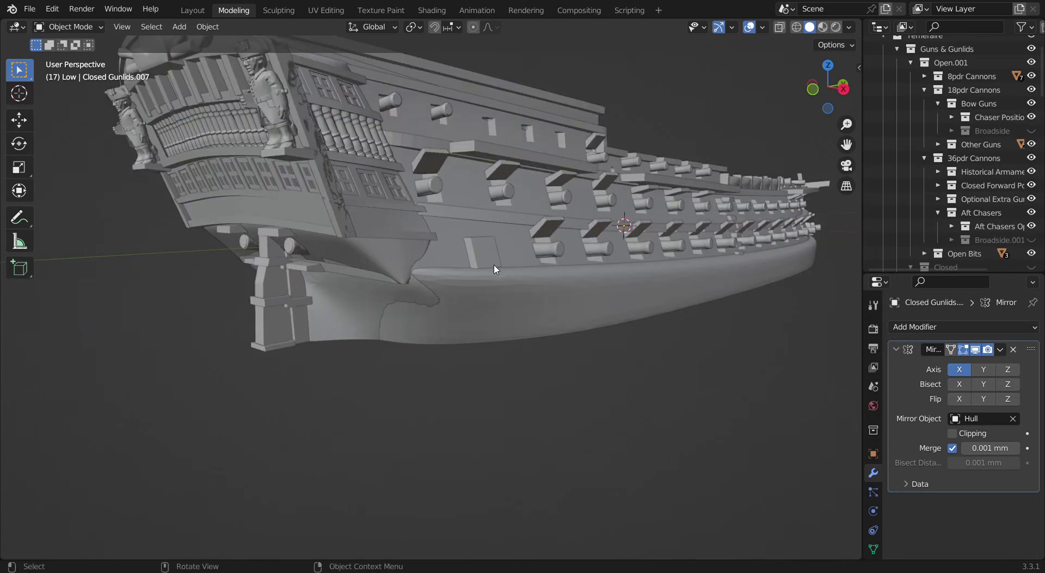
click(1032, 226)
click(1033, 240)
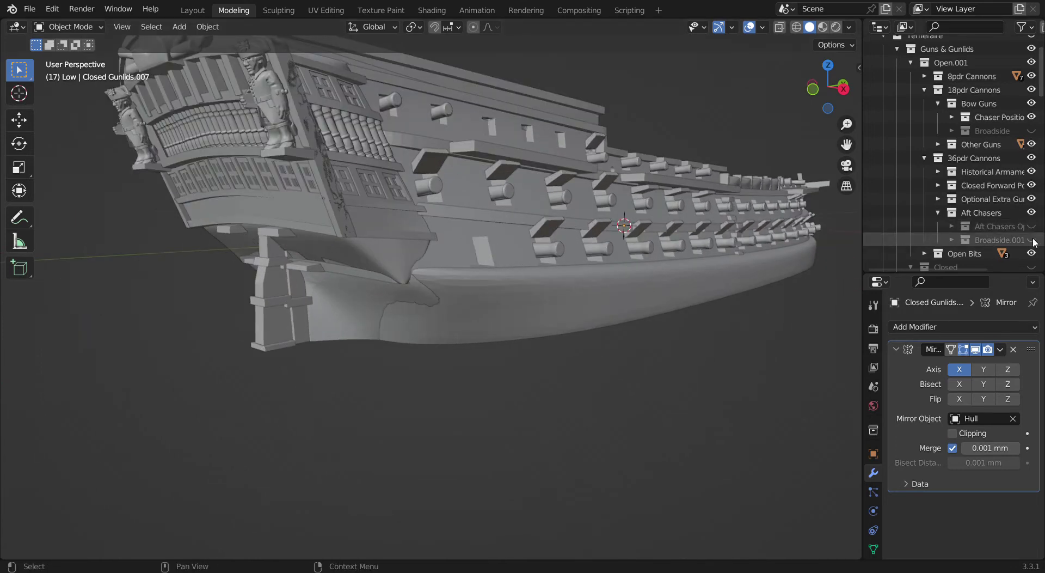
Select the lower deck's open gunlids and the closed stern chaser gunlids in turn, and clear the selection
mouse_move(294, 267)
middle_down()
mouse_move(349, 250)
mouse_move(304, 269)
middle_up()
click(303, 268)
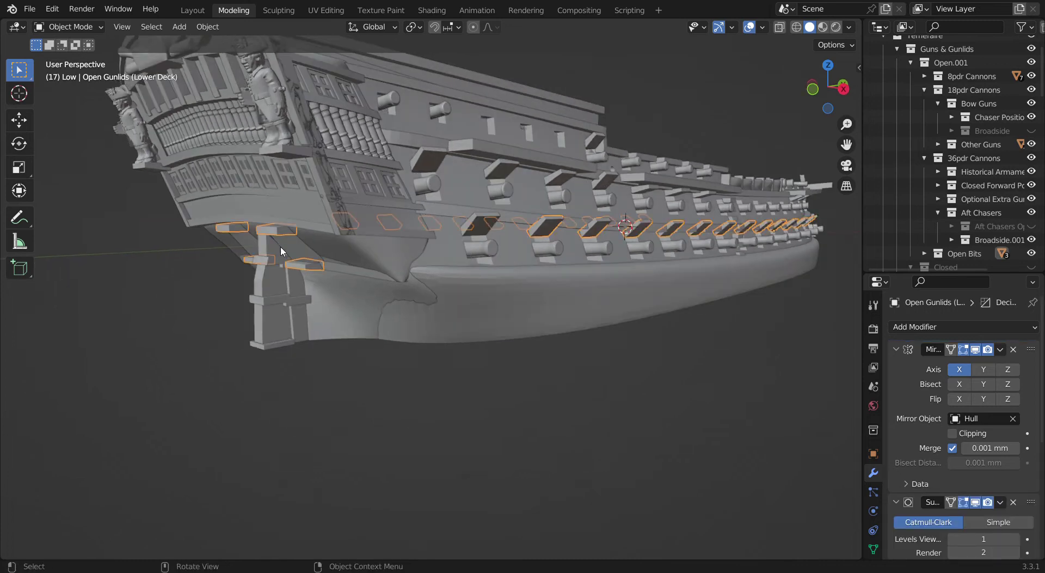
click(498, 397)
middle_drag(412, 339, 363, 334)
middle_drag(249, 262, 295, 258)
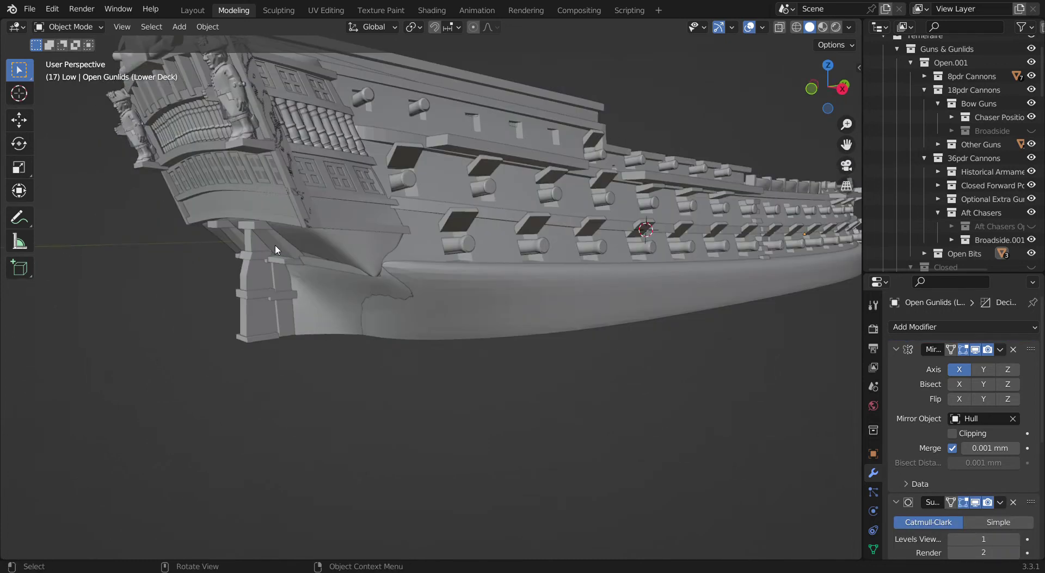
click(252, 230)
click(285, 254)
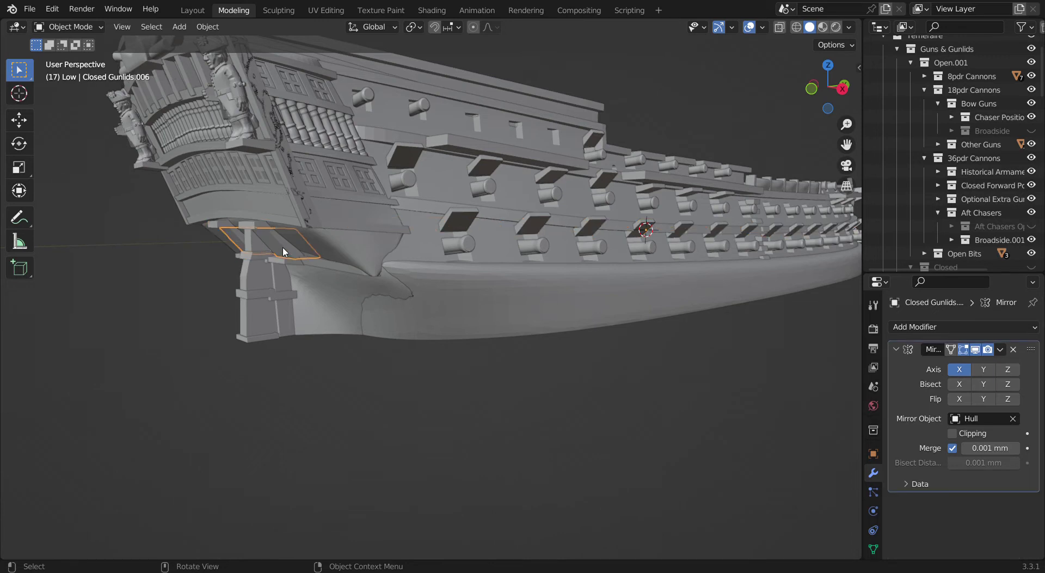
click(669, 348)
middle_drag(700, 265, 645, 268)
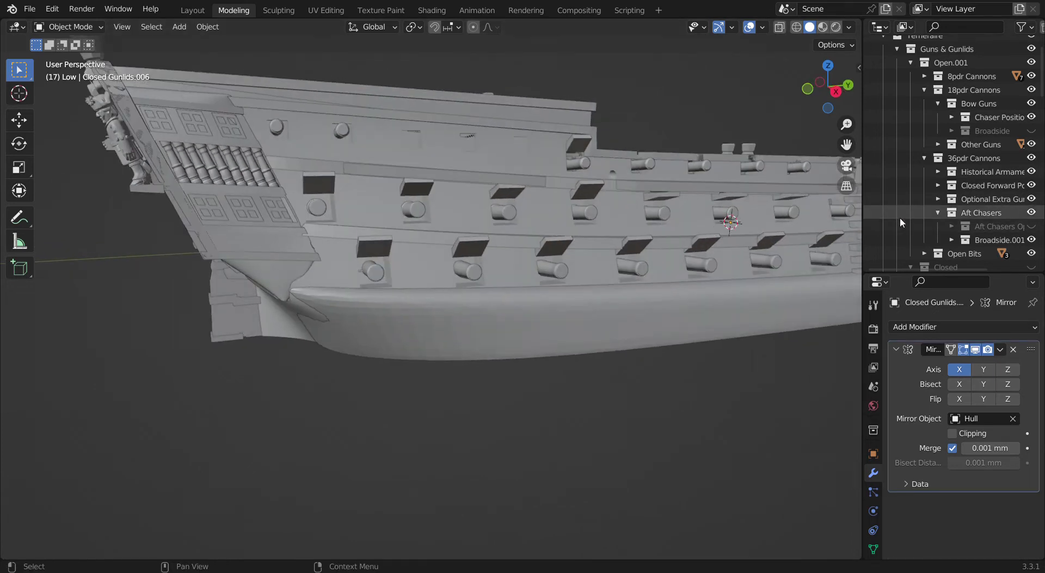
Bring up the Common collection's bows, hatches and railings in the outliner and view the upper decks from above
scroll(952, 210, down, 2)
middle_drag(773, 258, 550, 272)
scroll(930, 220, down, 3)
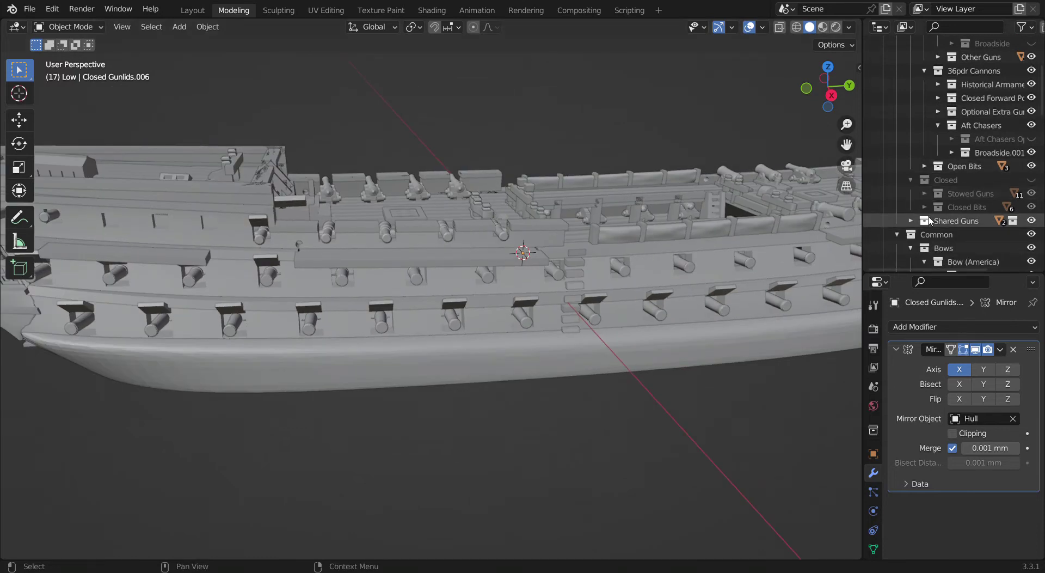
scroll(928, 218, down, 5)
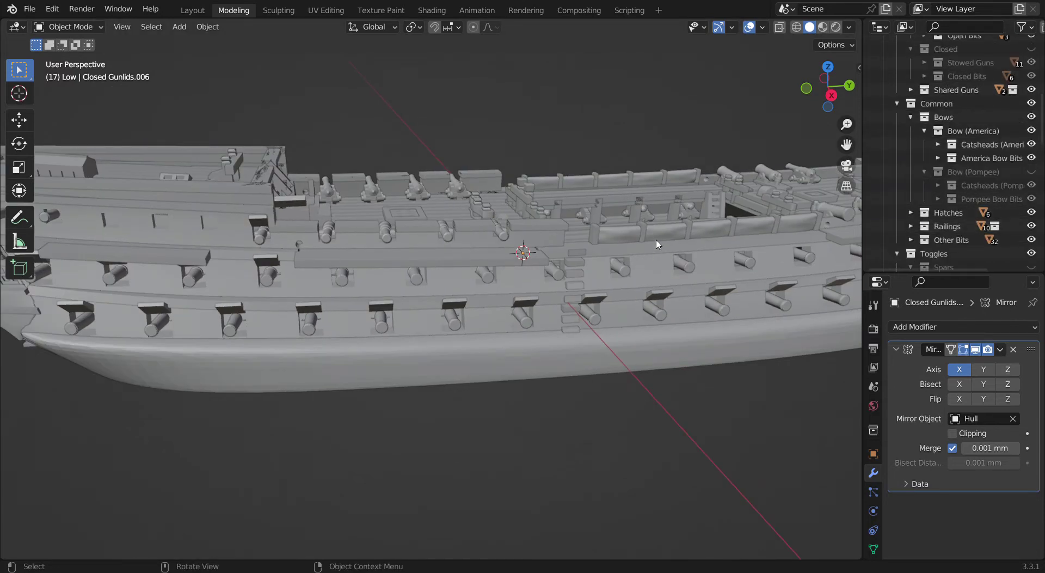
middle_drag(659, 244, 381, 180)
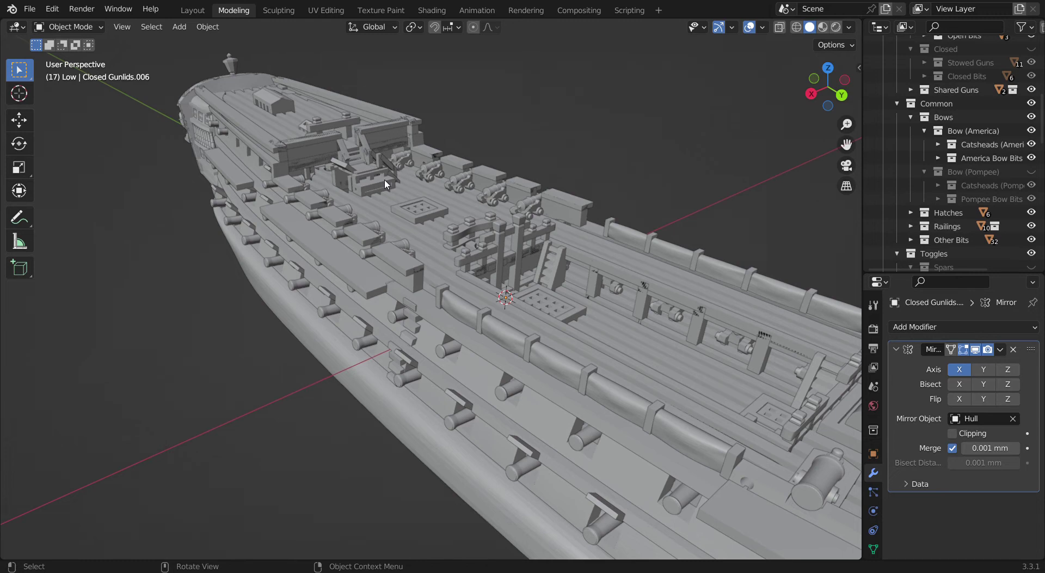
Select the curved three-post rail on the deck behind the mainmast and examine it up close
middle_drag(466, 223, 483, 321)
scroll(448, 348, up, 1)
click(448, 348)
scroll(448, 348, up, 1)
scroll(480, 318, up, 1)
click(480, 318)
click(458, 294)
click(472, 318)
scroll(472, 317, up, 3)
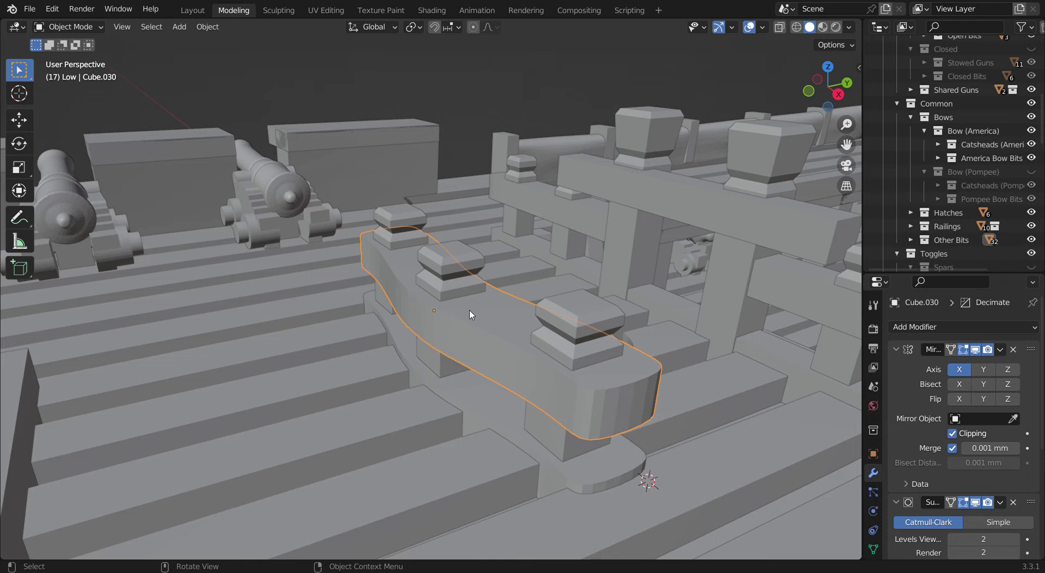
scroll(469, 311, down, 6)
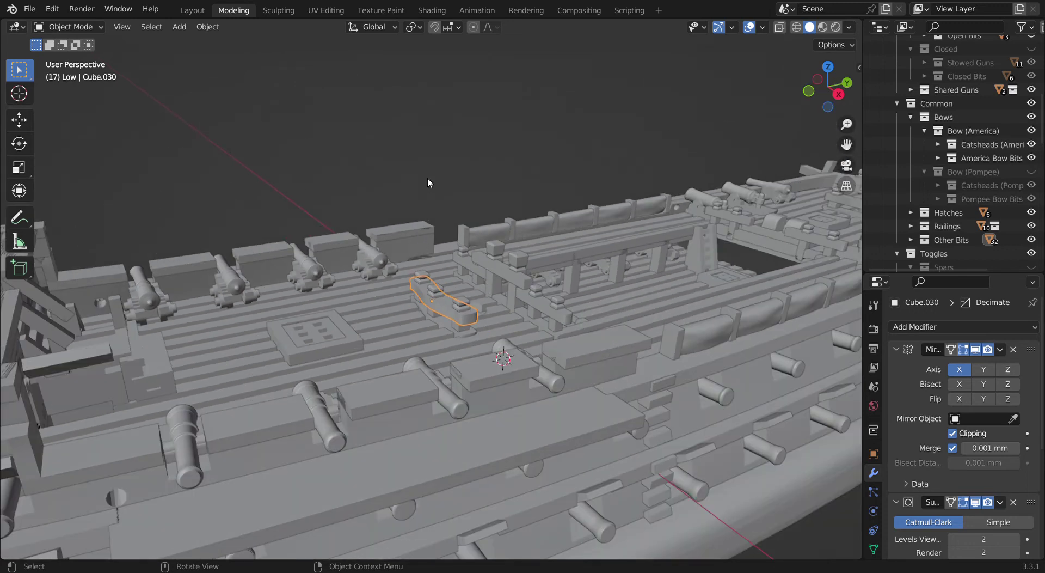
middle_drag(428, 182, 309, 202)
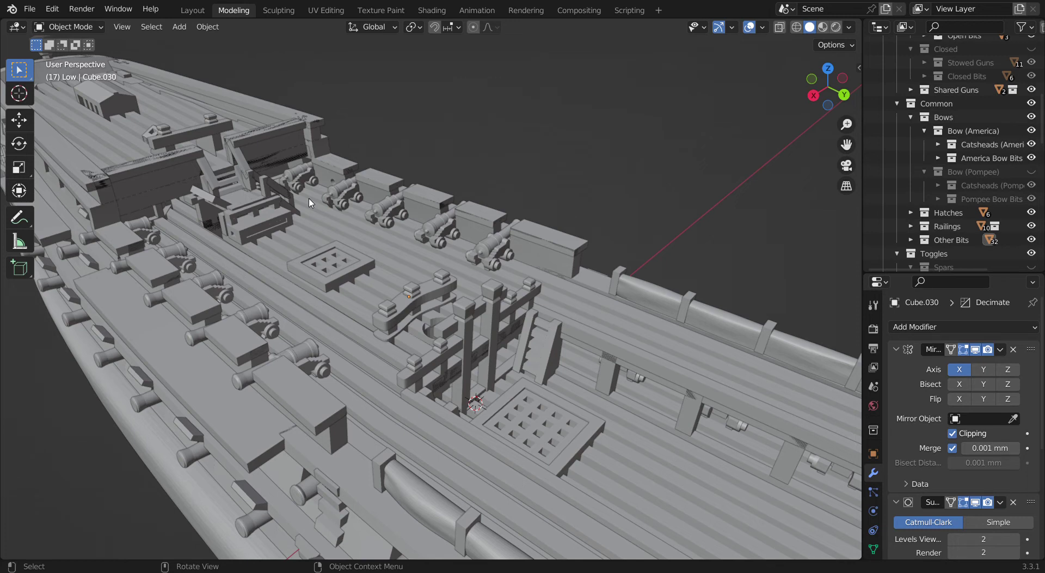
Inspect the forward edge of the poop deck, select parts around its stairs, and clear the selection
middle_drag(269, 181, 327, 201)
shift+middle_drag(326, 201, 606, 257)
scroll(588, 269, down, 2)
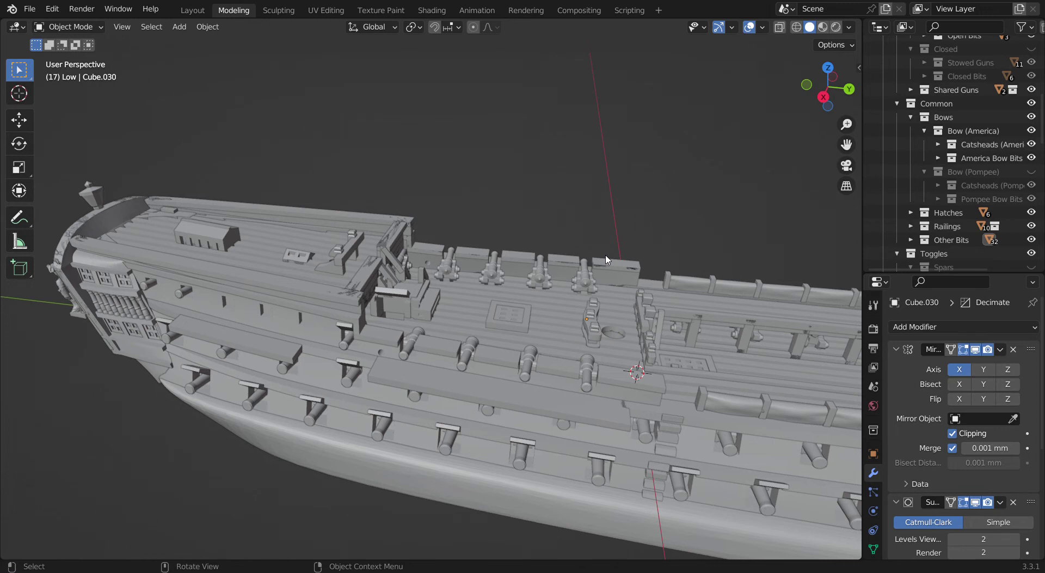
click(387, 275)
drag(405, 277, 455, 314)
click(428, 303)
click(397, 288)
click(378, 266)
click(466, 181)
Examine the ship's full length from the stern gallery along the decks to the bow and in overview
shift+middle_drag(358, 203, 273, 243)
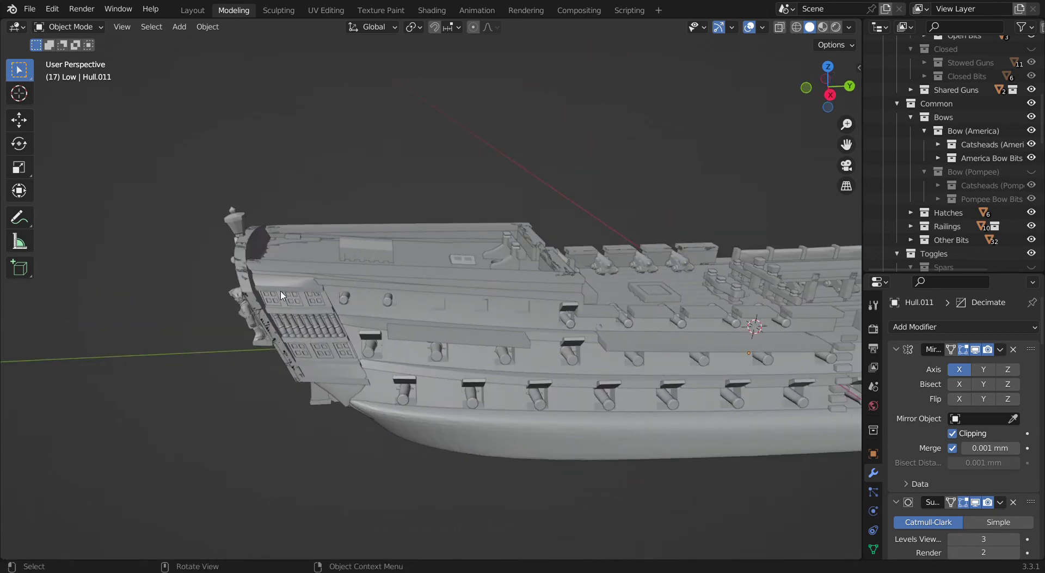
middle_drag(319, 285, 360, 309)
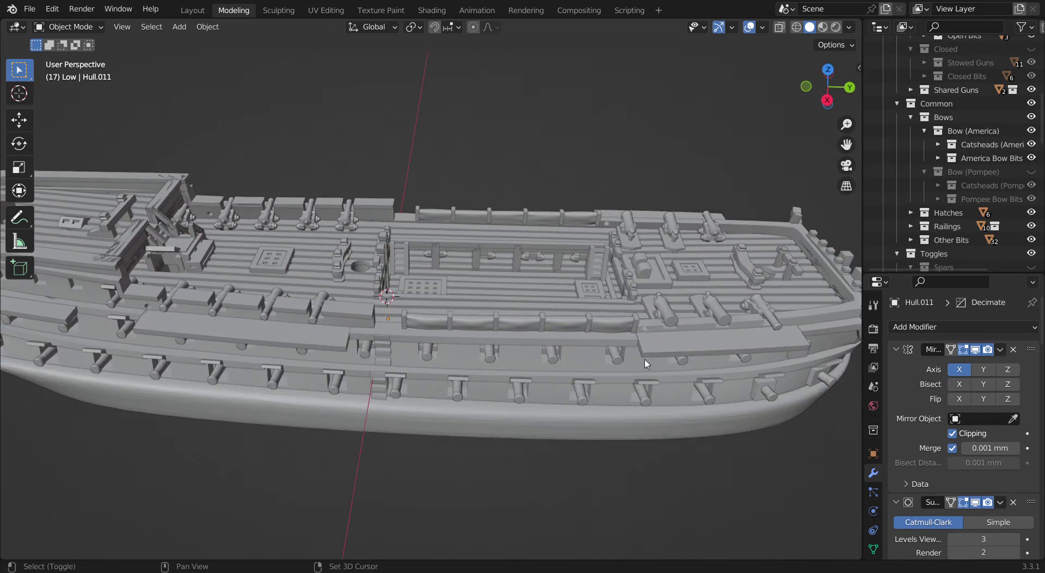
shift+middle_drag(648, 360, 417, 346)
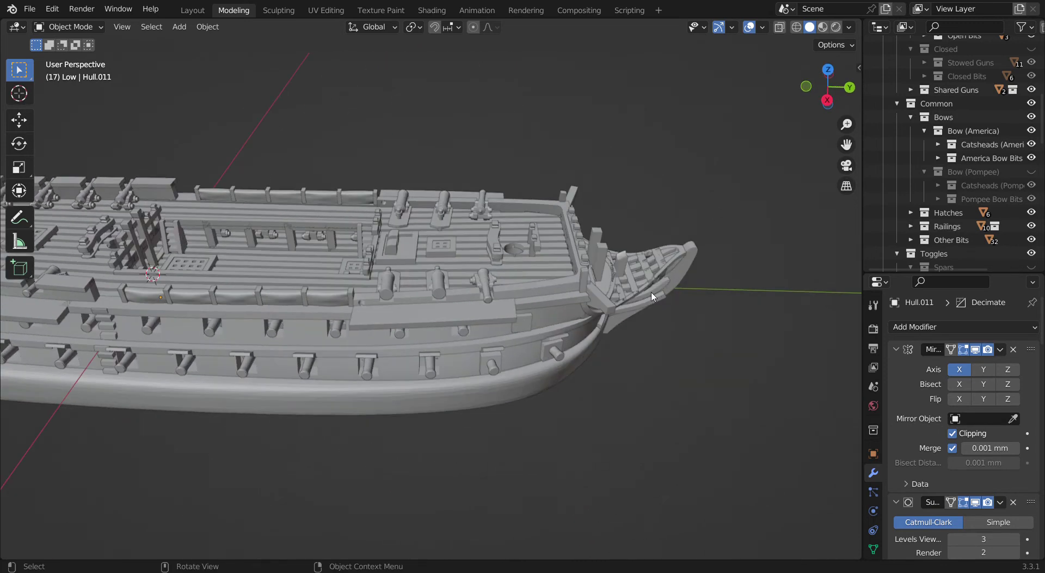
shift+middle_drag(281, 316, 560, 341)
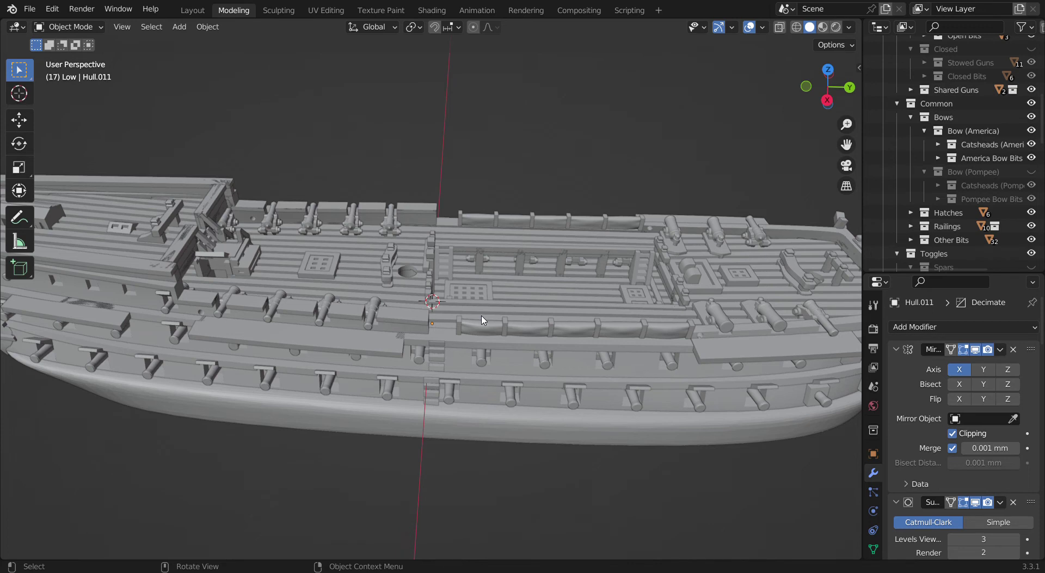
scroll(375, 317, down, 2)
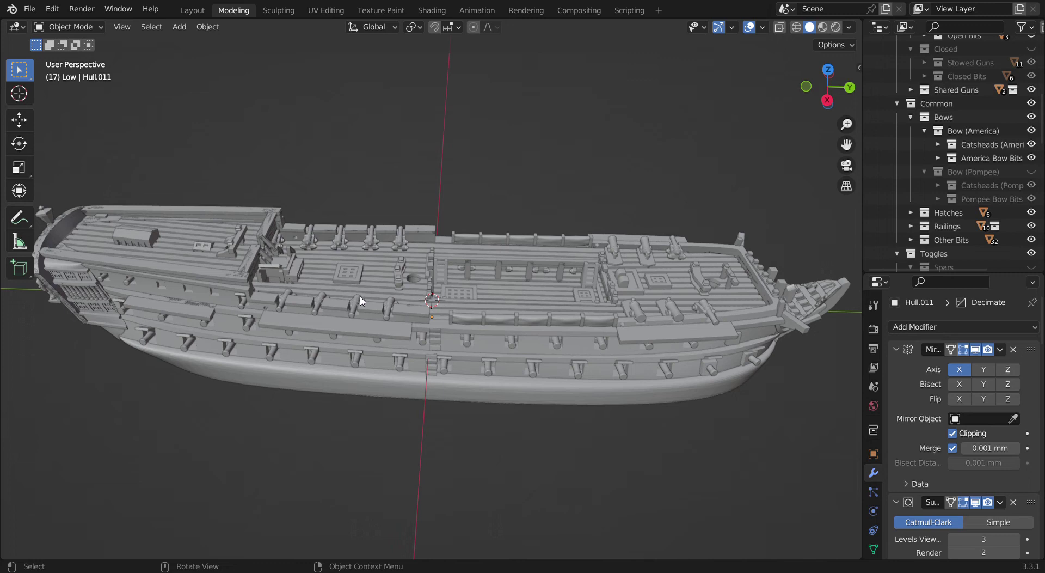
middle_drag(407, 508, 360, 400)
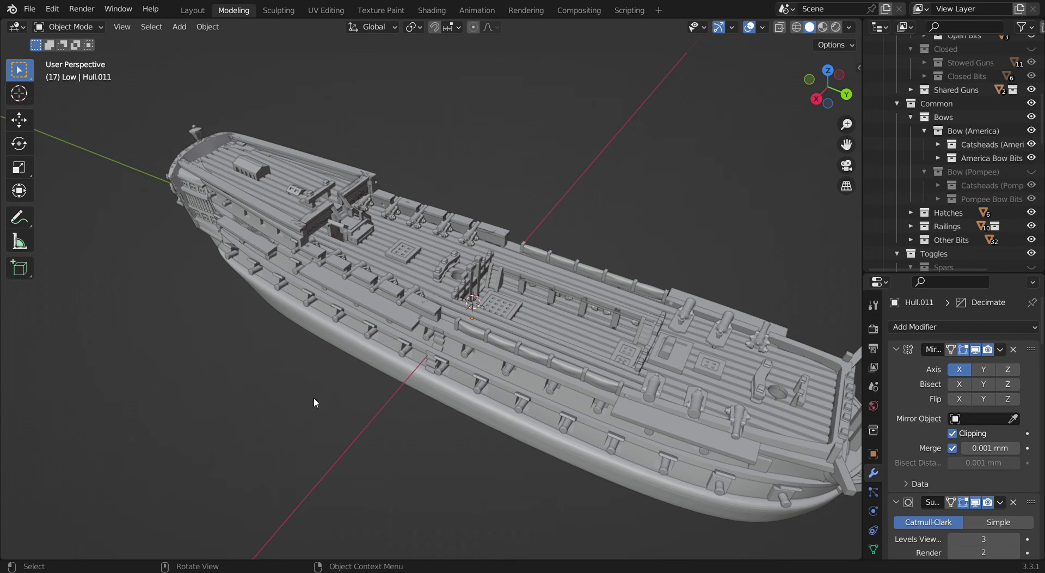
middle_drag(315, 402, 326, 373)
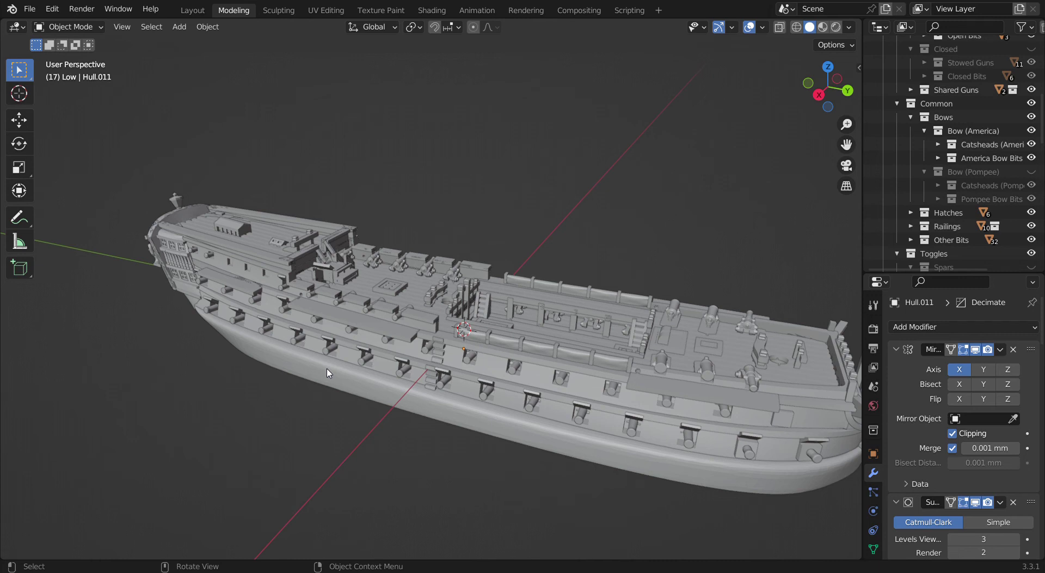
Examine an 18pdr barrel amidships up close, select it, clear the selection, and return to an overview of the ship
scroll(347, 376, up, 2)
middle_drag(355, 383, 294, 310)
scroll(413, 387, up, 1)
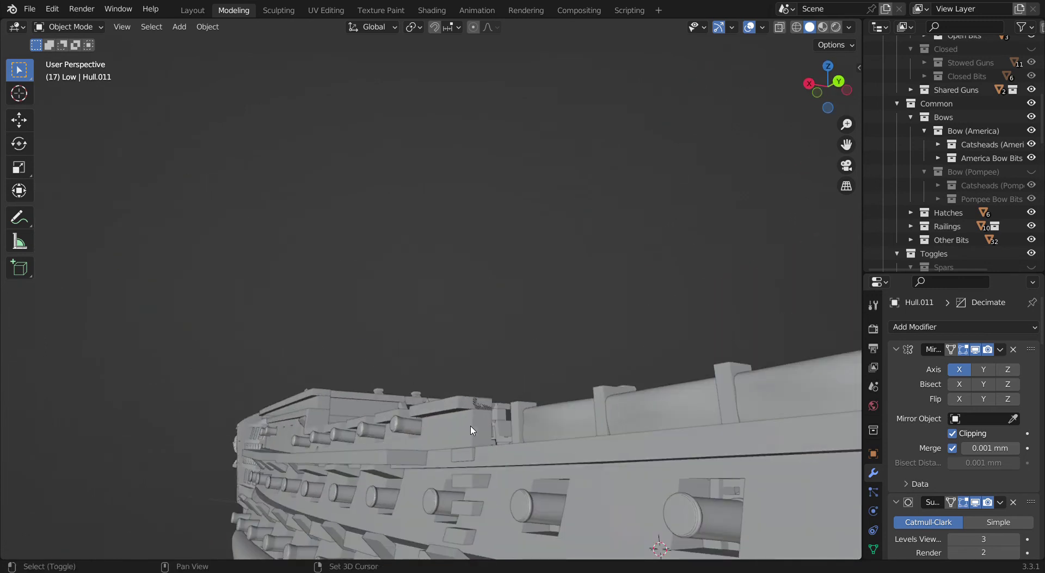
shift+middle_drag(471, 427, 448, 287)
scroll(448, 287, up, 2)
scroll(540, 341, up, 2)
scroll(537, 320, up, 1)
shift+middle_drag(540, 341, 520, 299)
scroll(520, 299, up, 1)
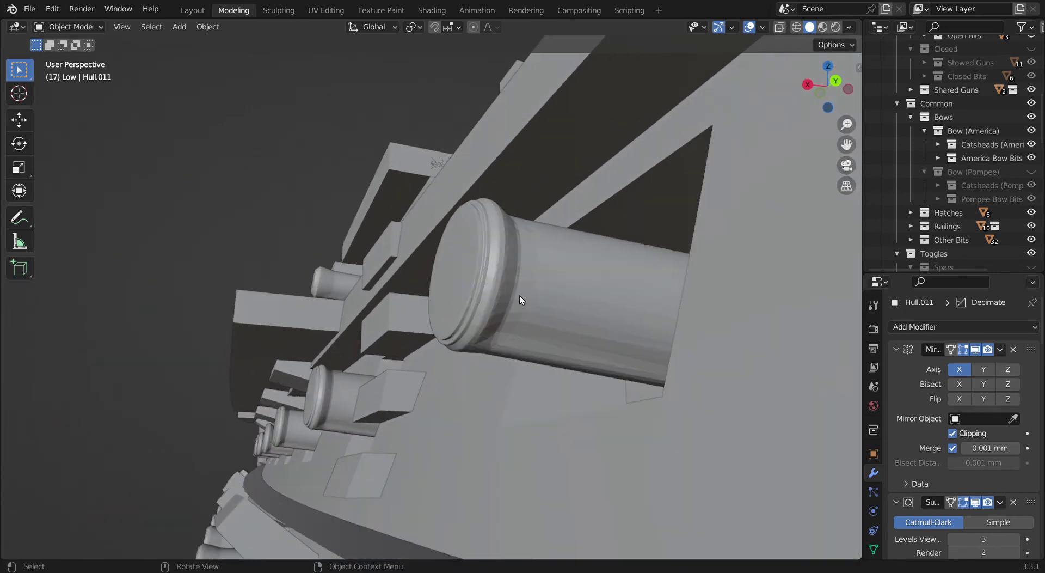
scroll(520, 299, up, 2)
click(620, 393)
scroll(512, 377, down, 4)
click(237, 277)
middle_drag(209, 275, 467, 409)
scroll(489, 368, down, 4)
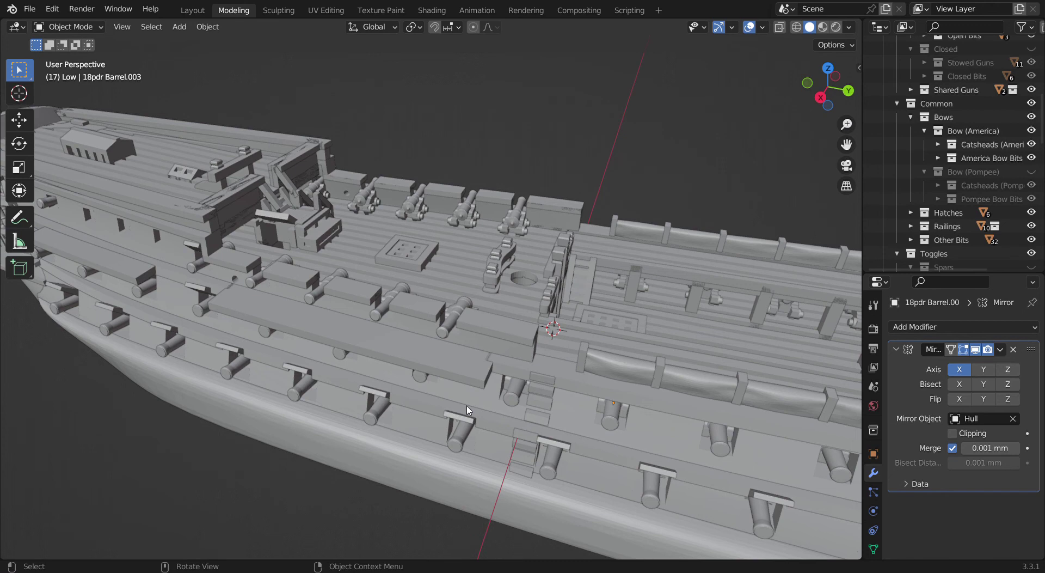
scroll(467, 410, down, 2)
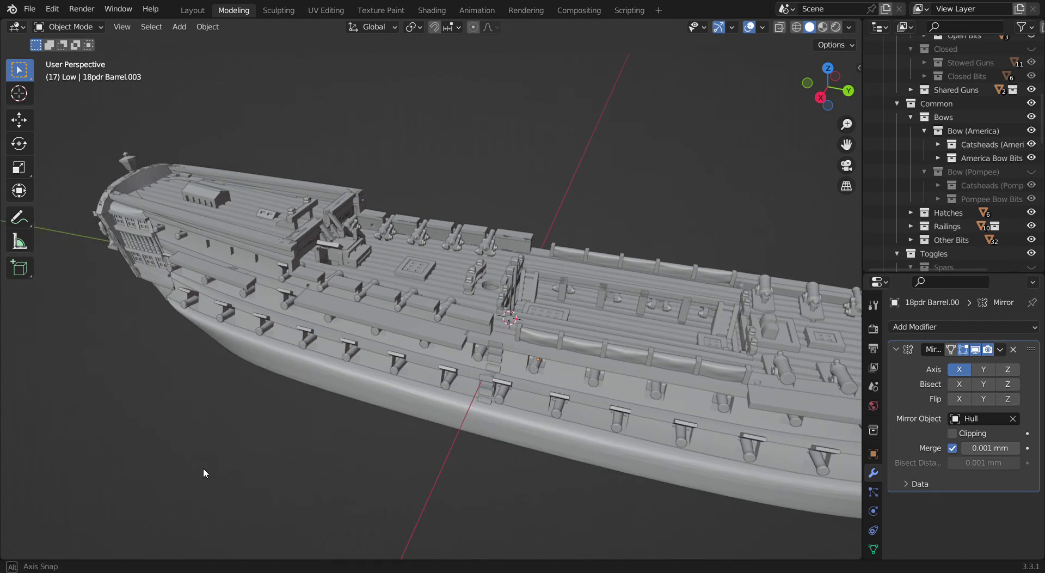
scroll(204, 467, down, 1)
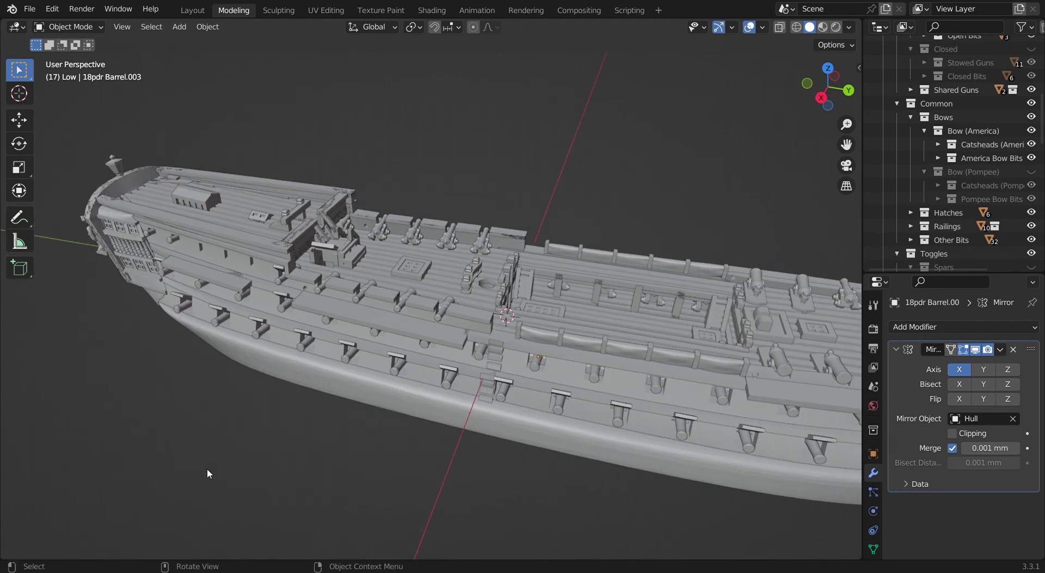